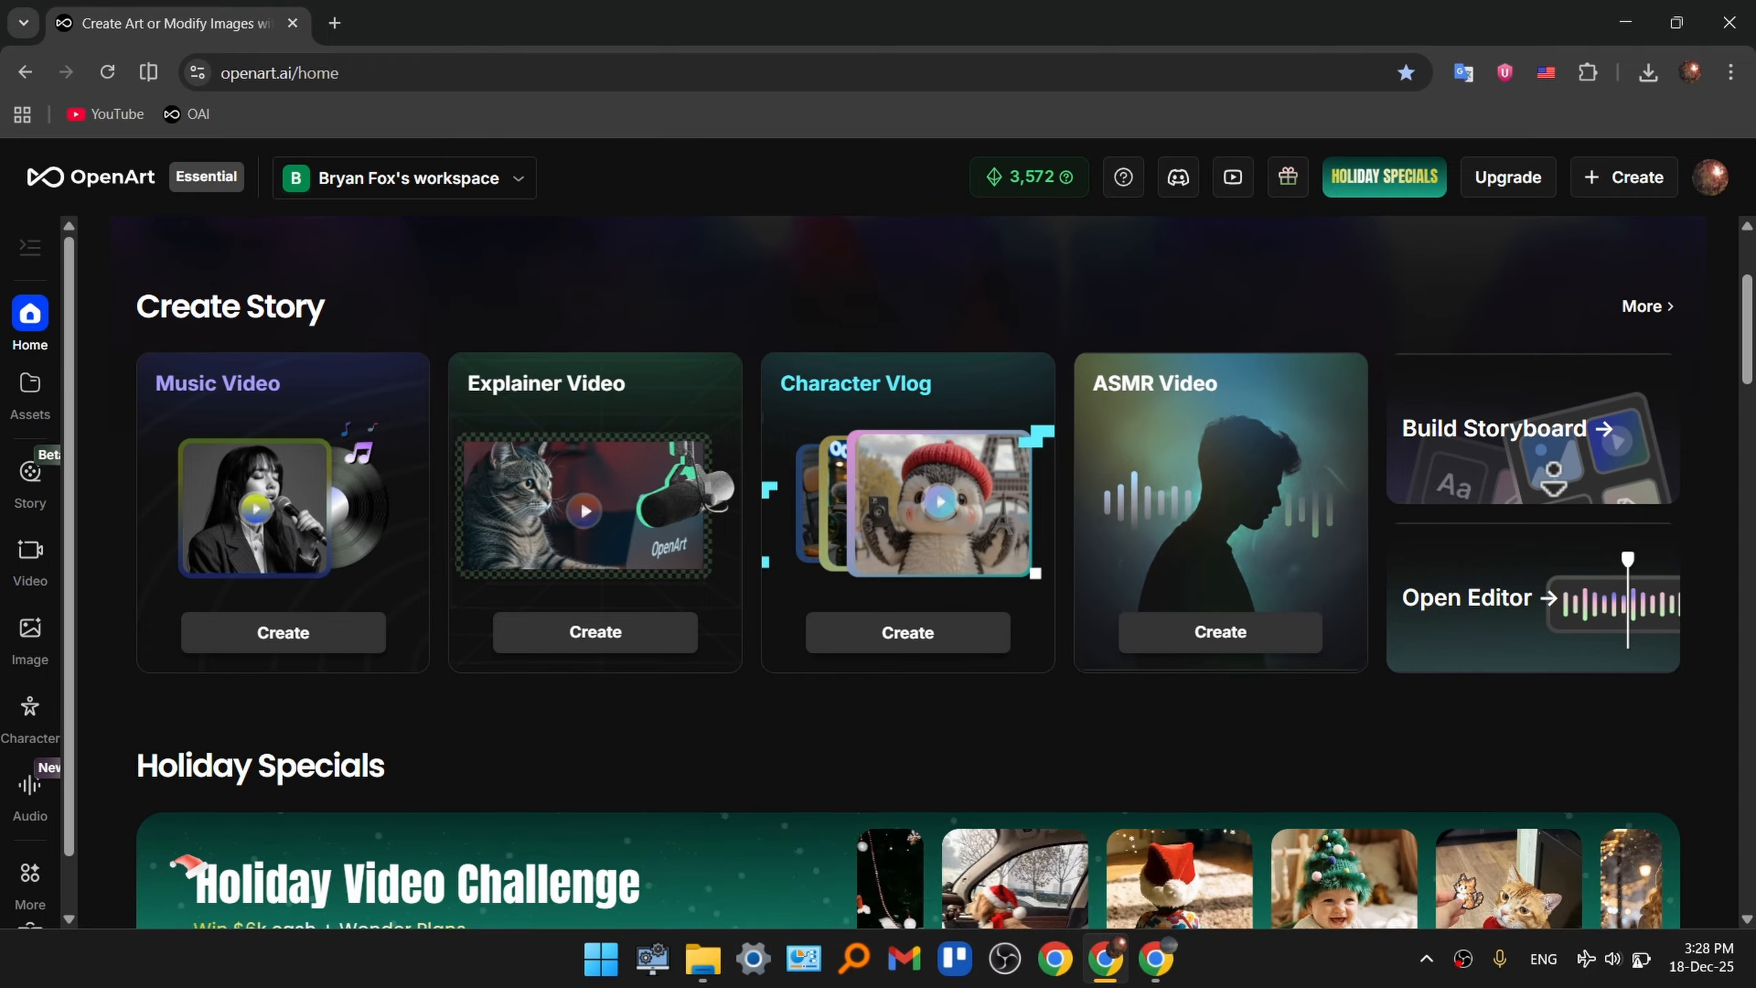
Step: Look through the home page's story creation options, holiday specials, AI tools, latest AI models and community videos
scroll(1554, 471, down, 2)
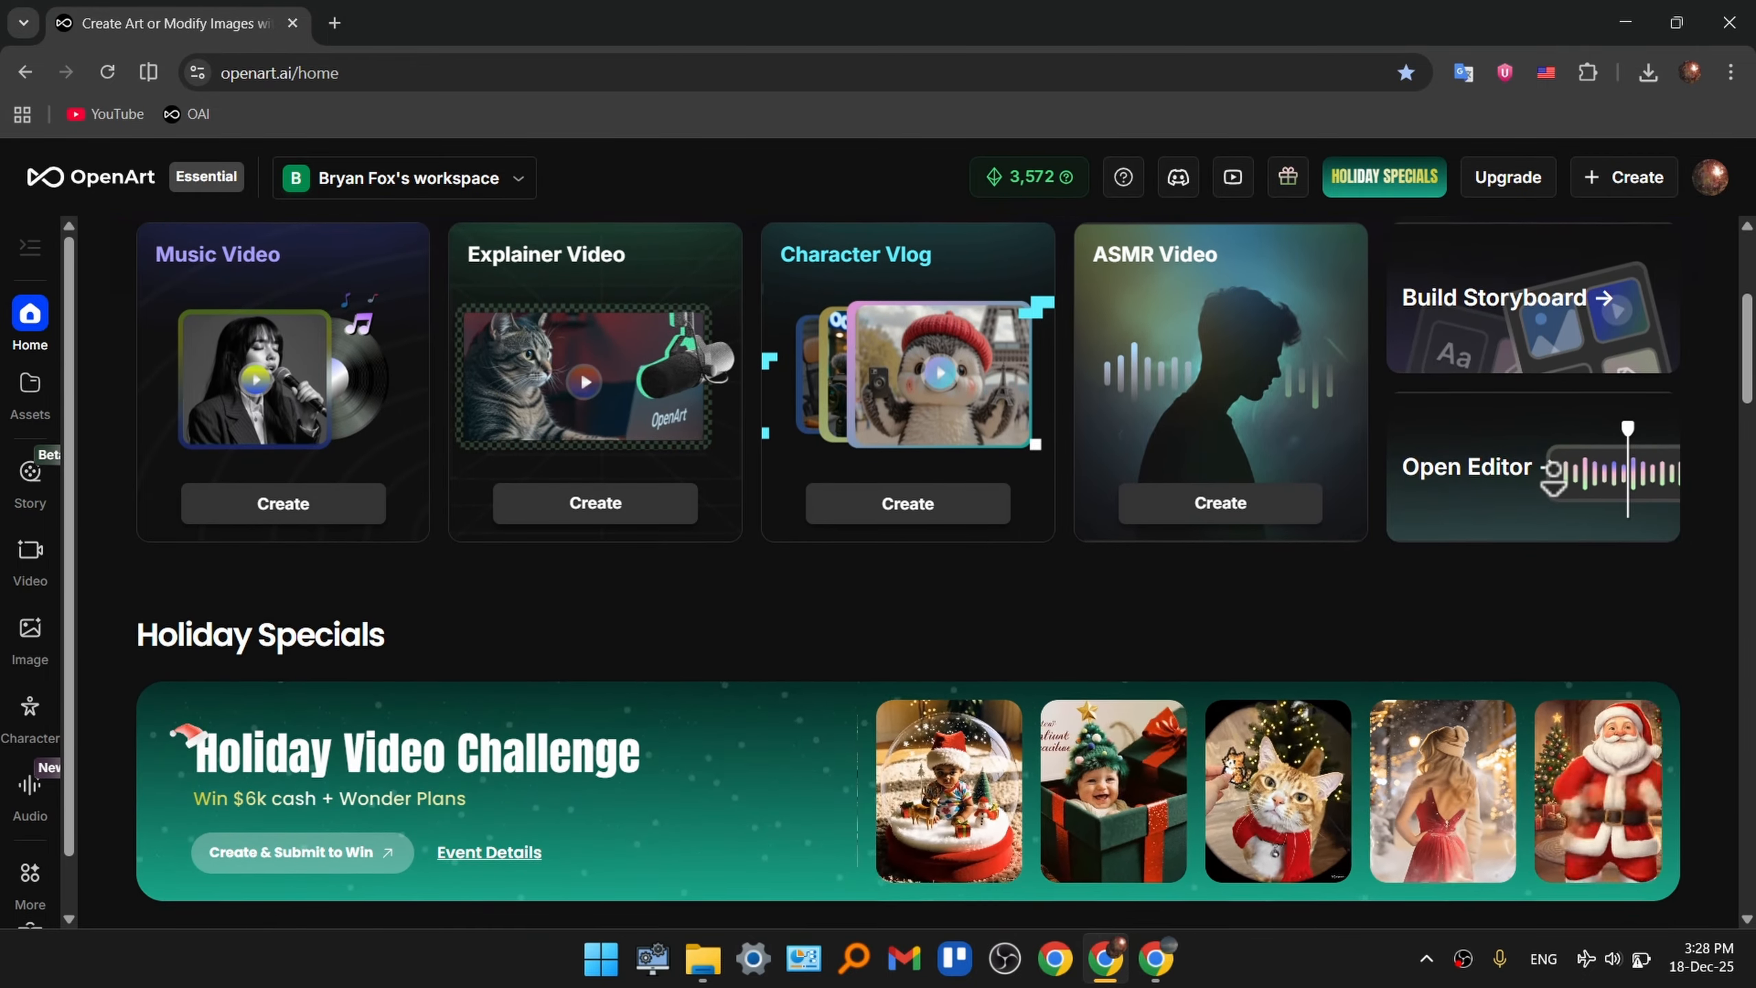
scroll(1554, 478, down, 2)
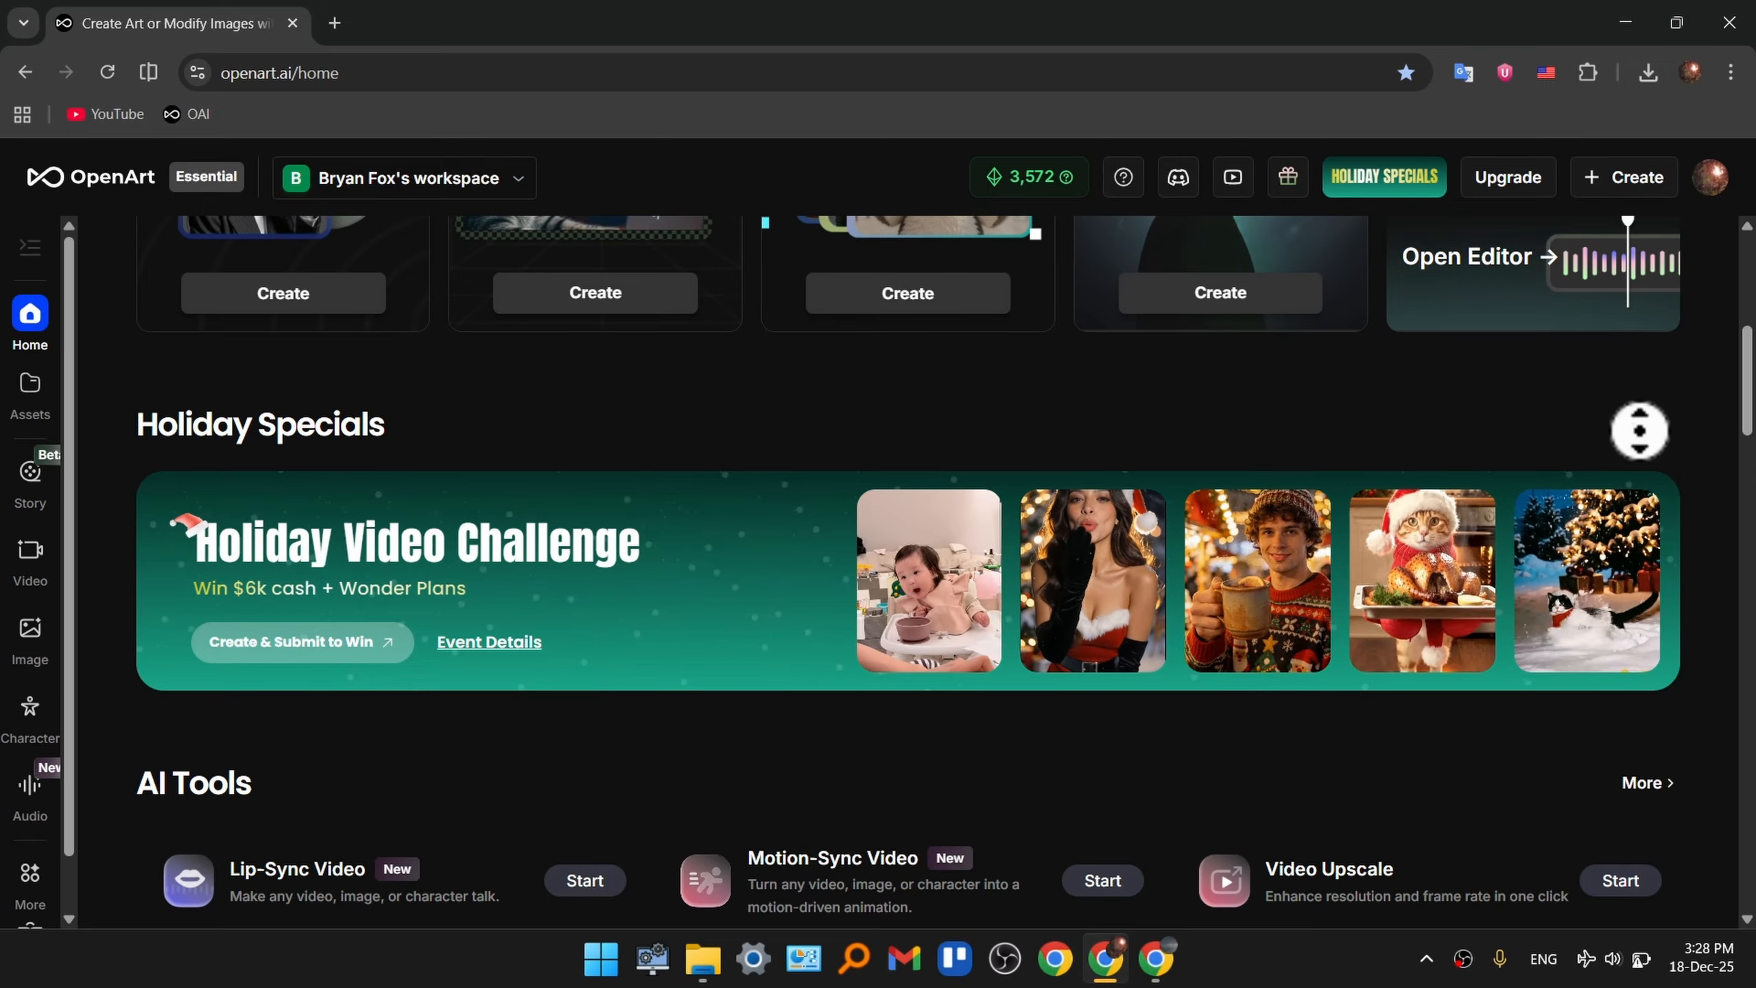
scroll(1640, 430, down, 2)
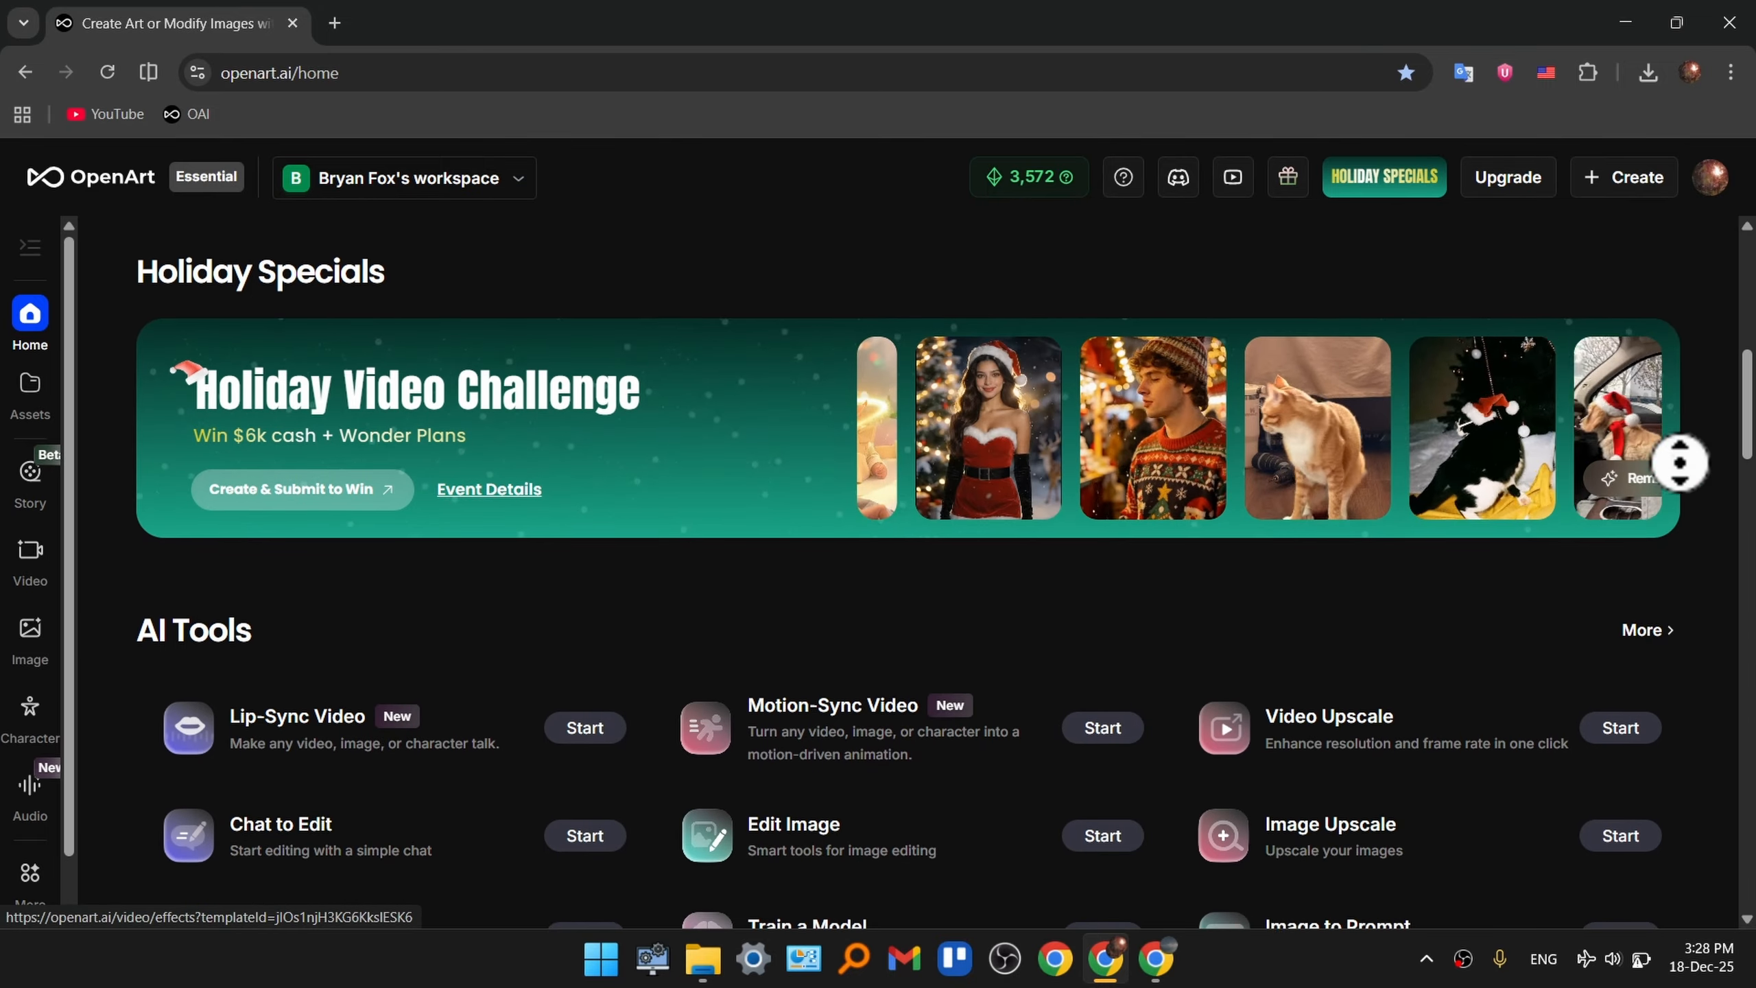
middle_click(1674, 441)
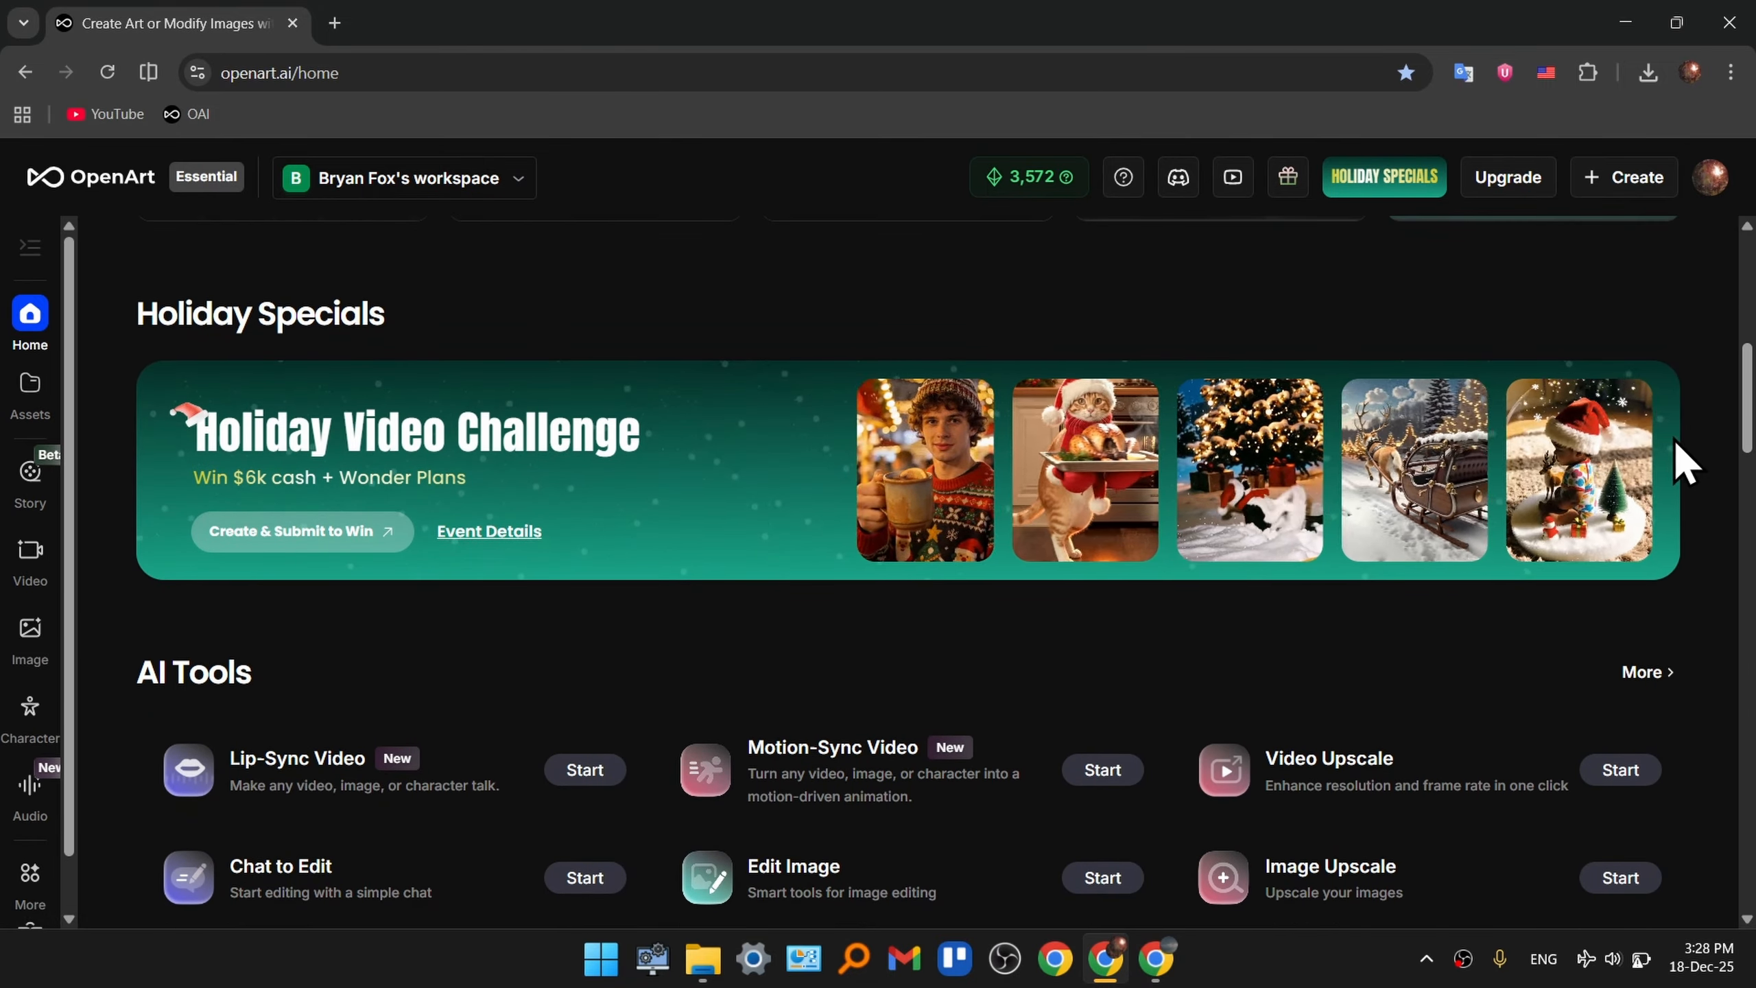
scroll(1726, 444, down, 1)
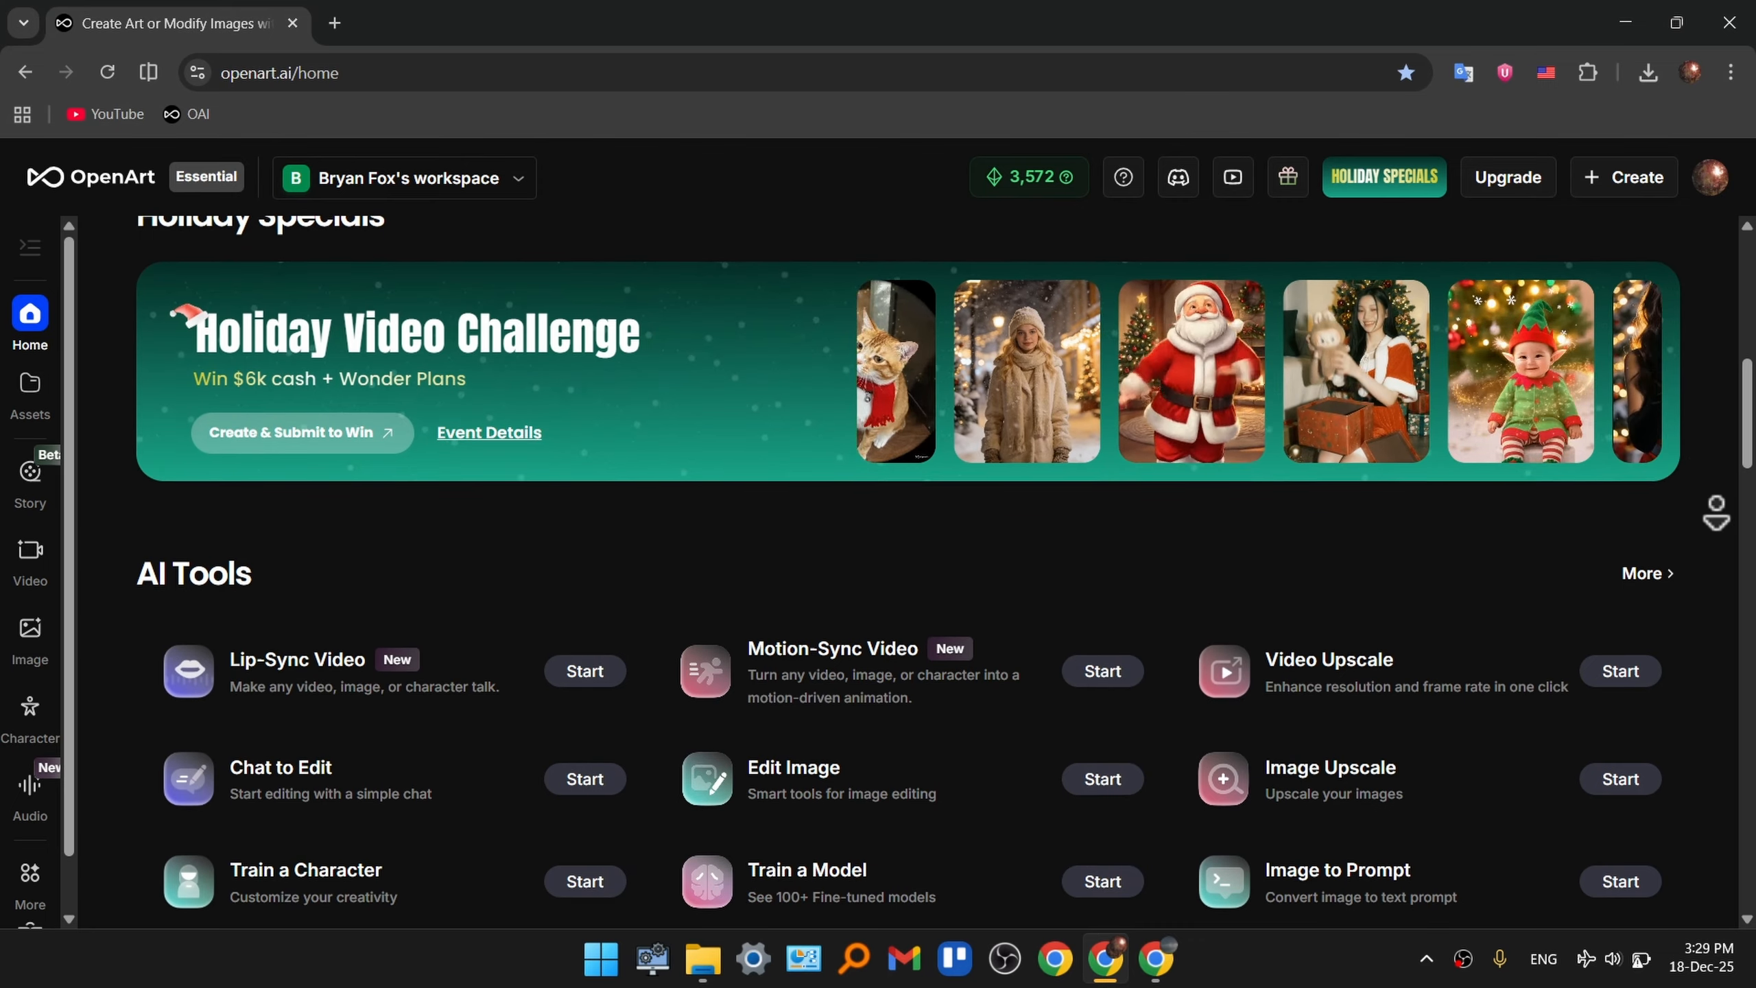
scroll(1719, 476, down, 1)
scroll(1717, 512, down, 1)
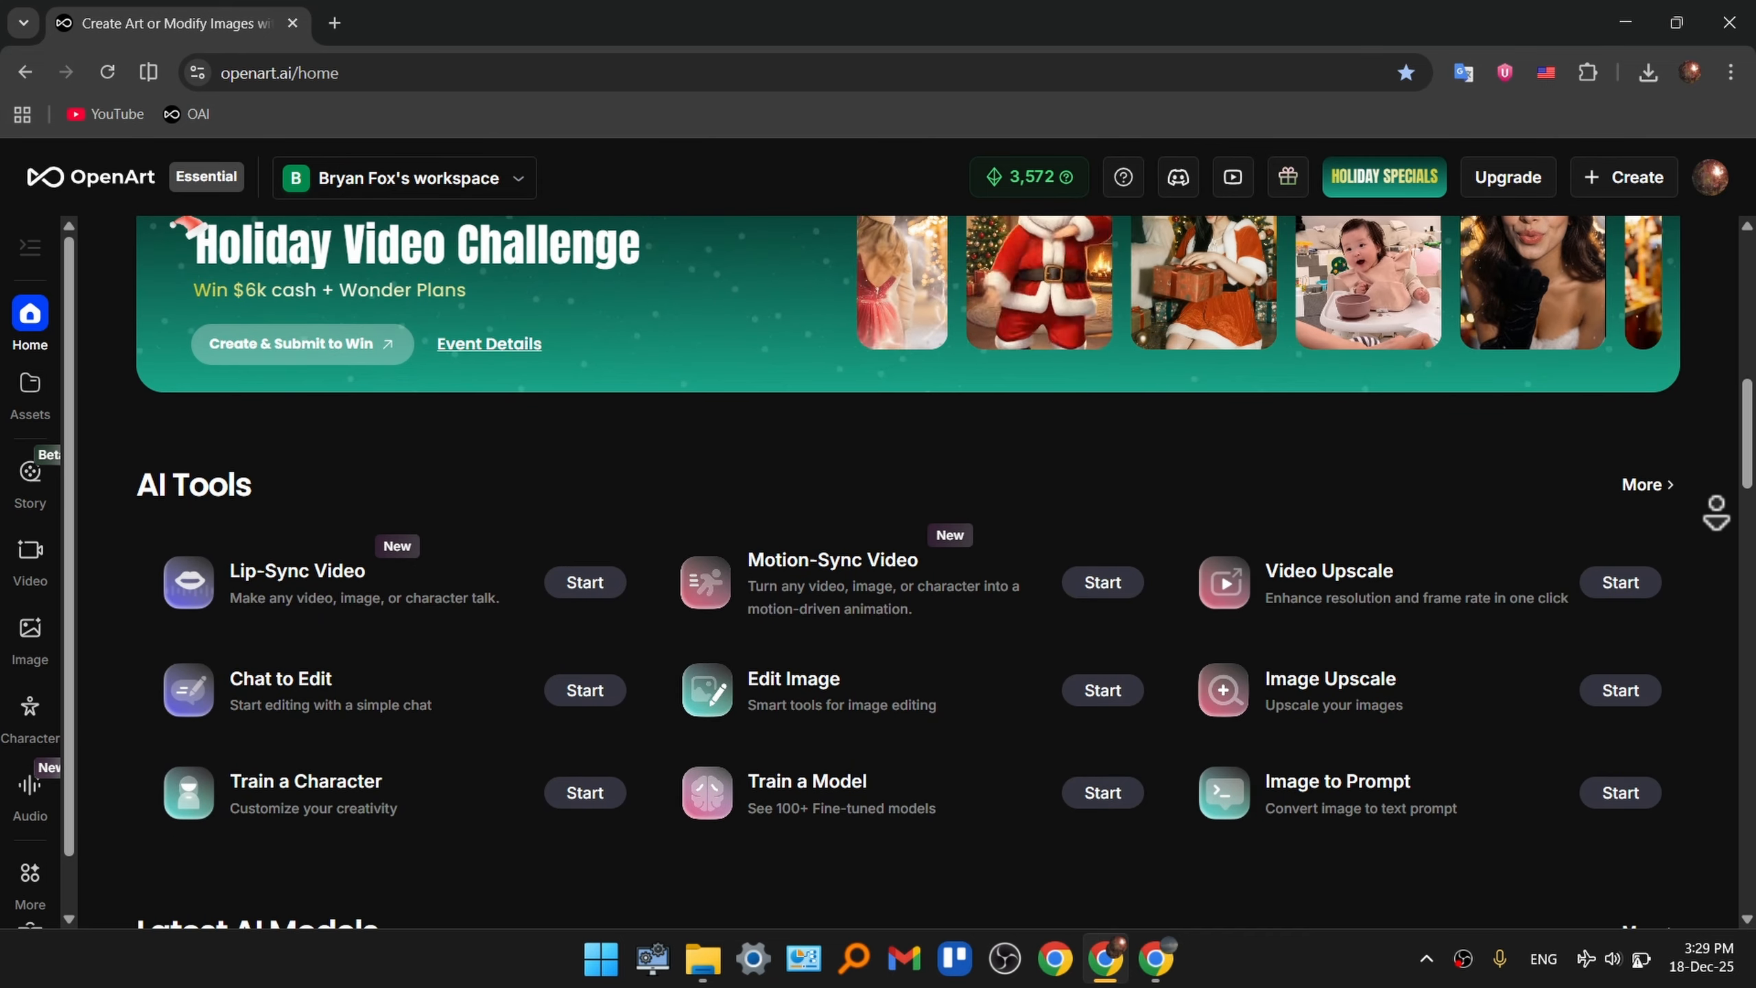
scroll(1718, 512, down, 4)
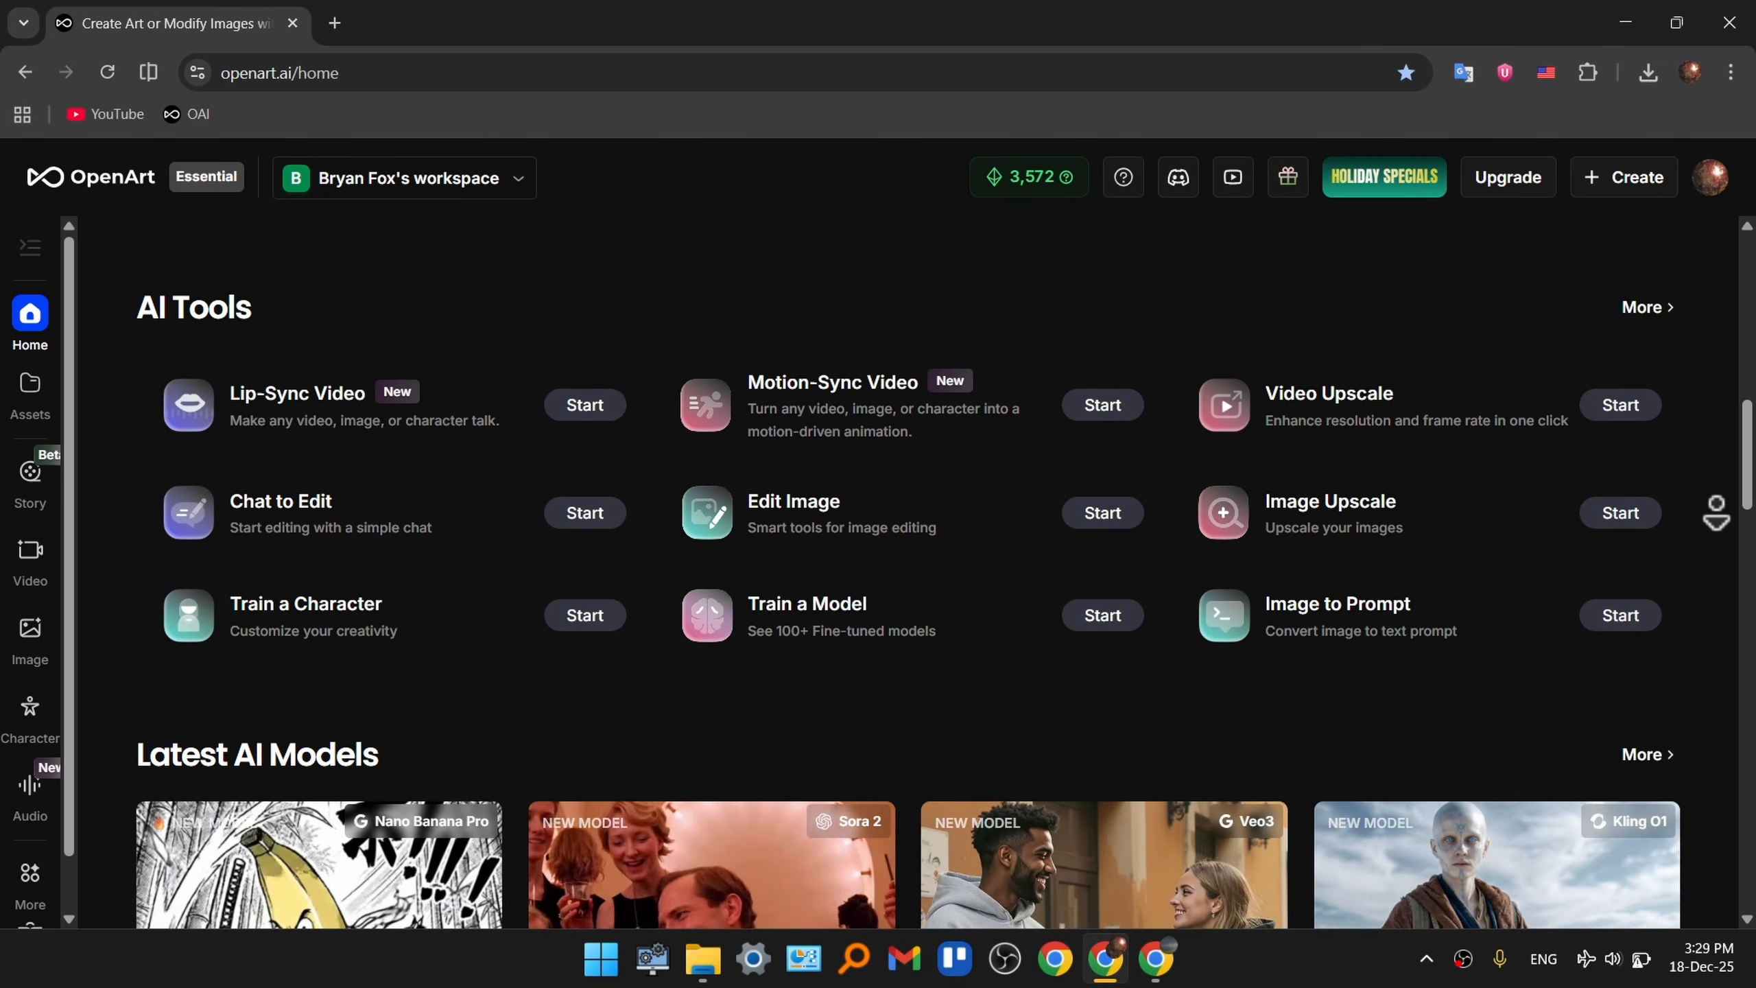
scroll(1717, 512, down, 2)
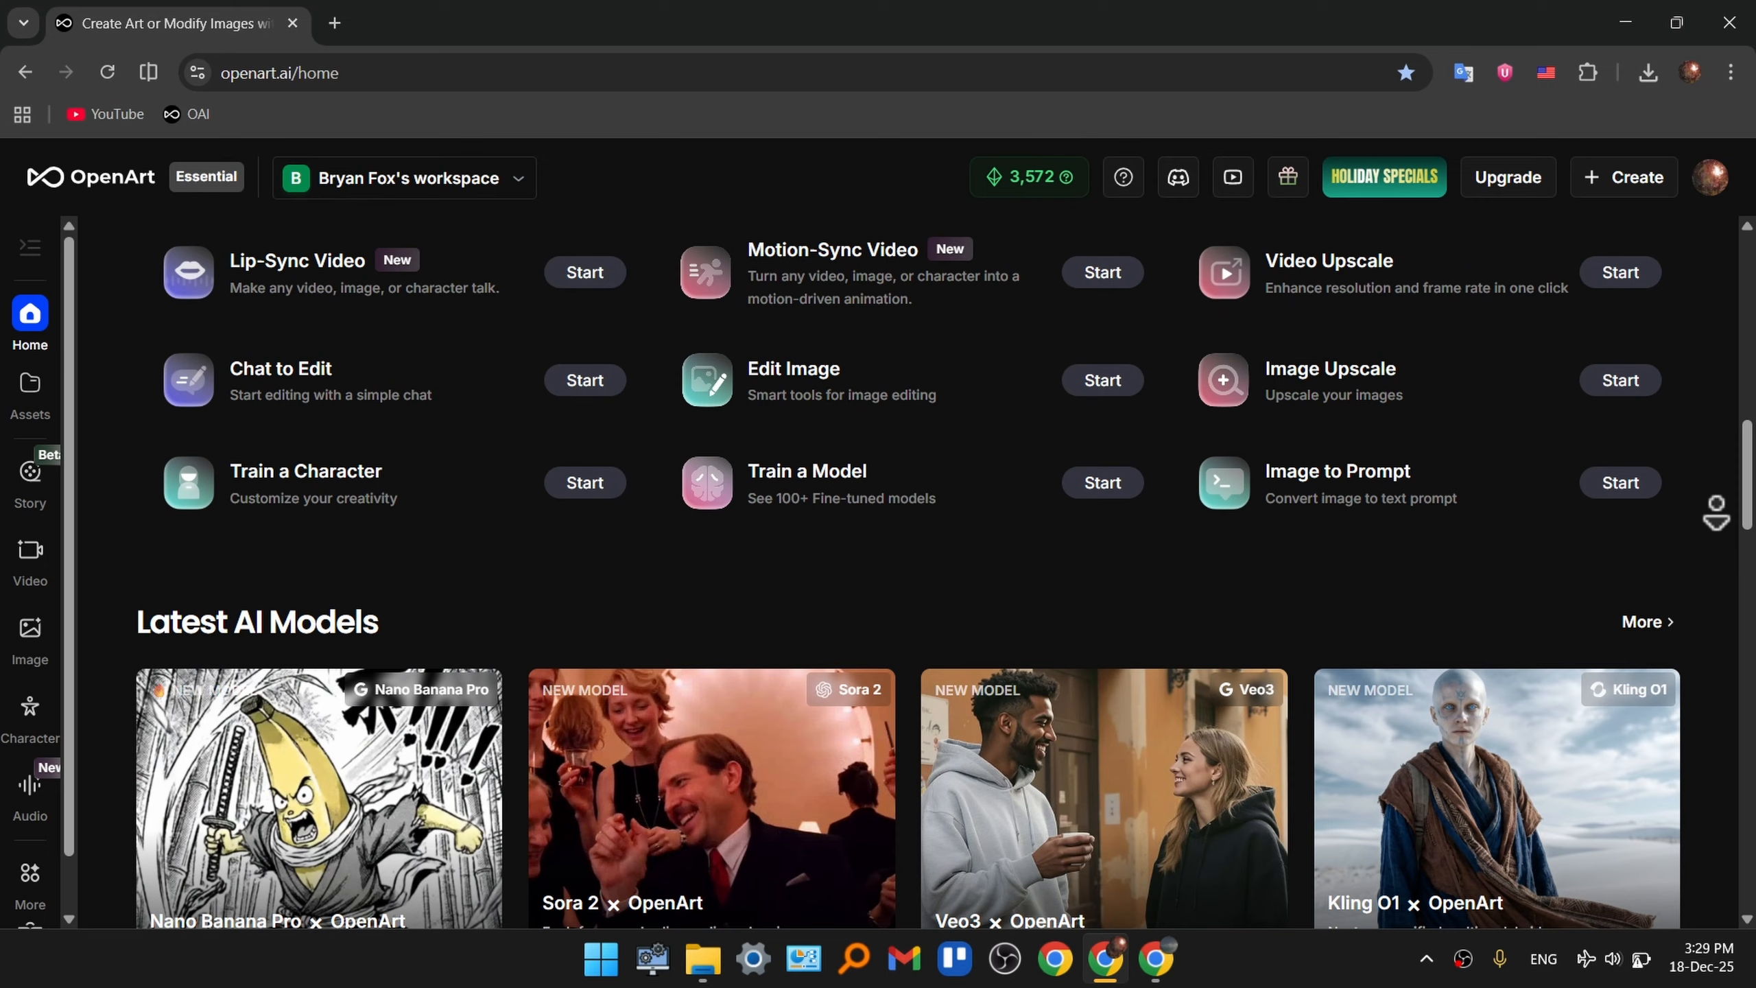
scroll(1717, 511, down, 2)
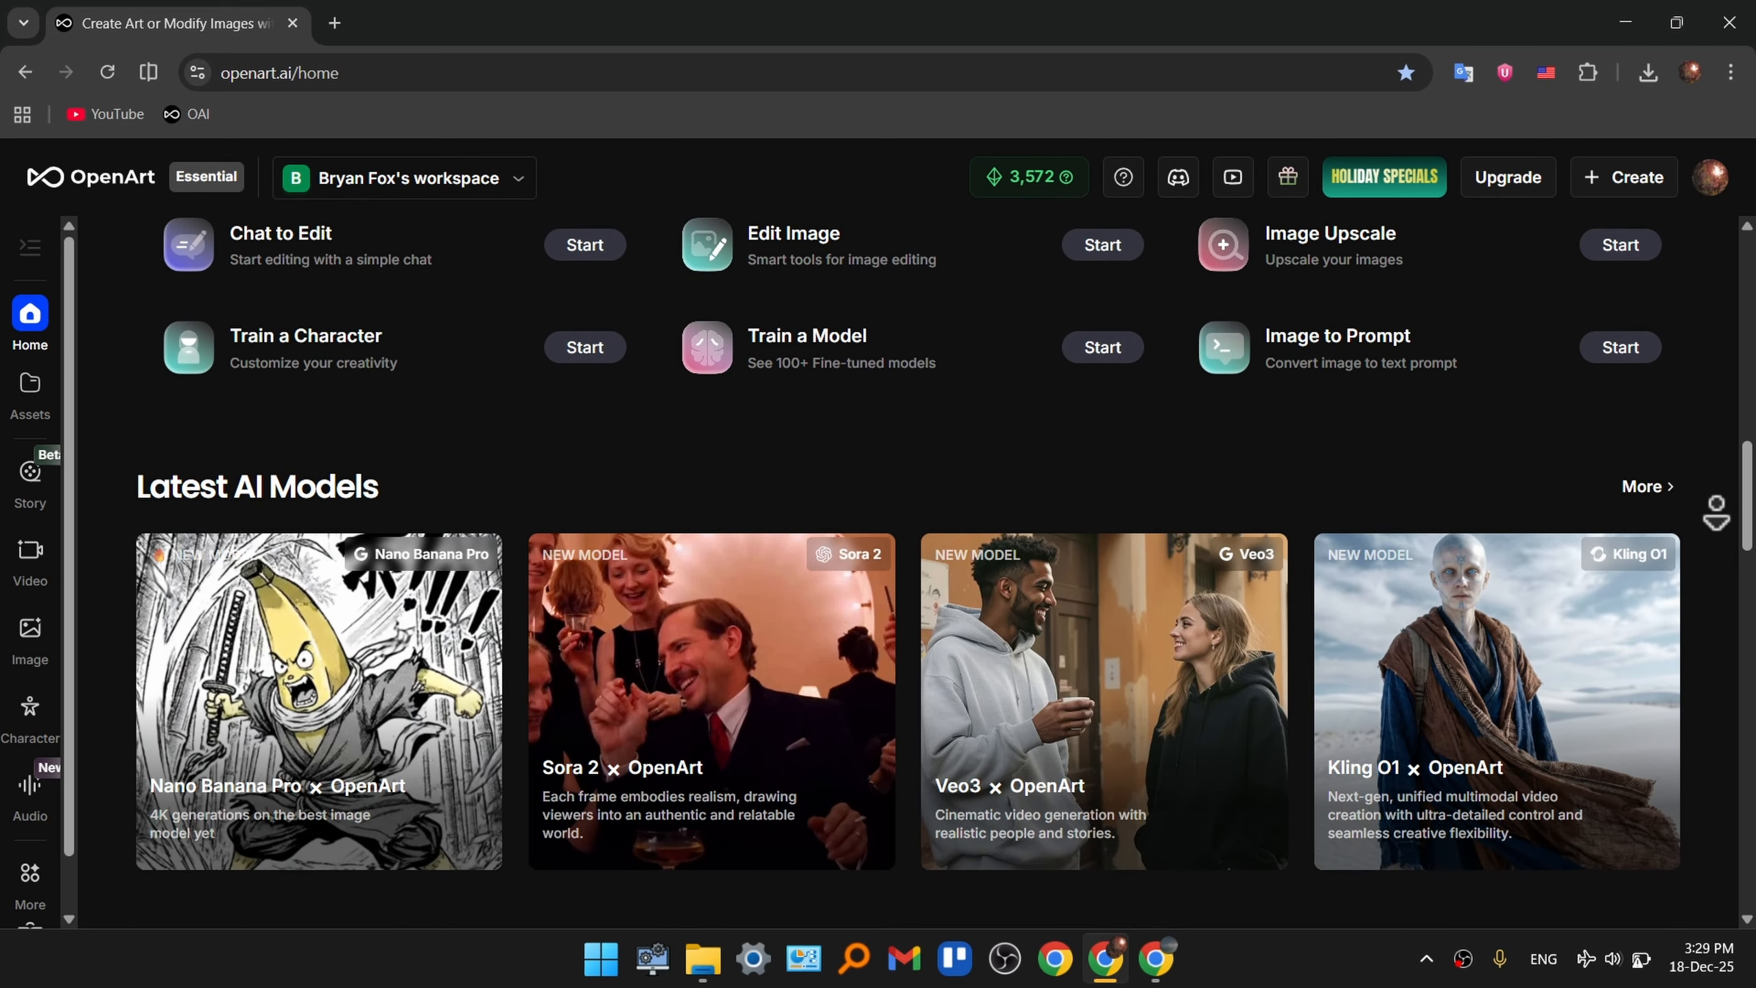
scroll(1717, 512, down, 2)
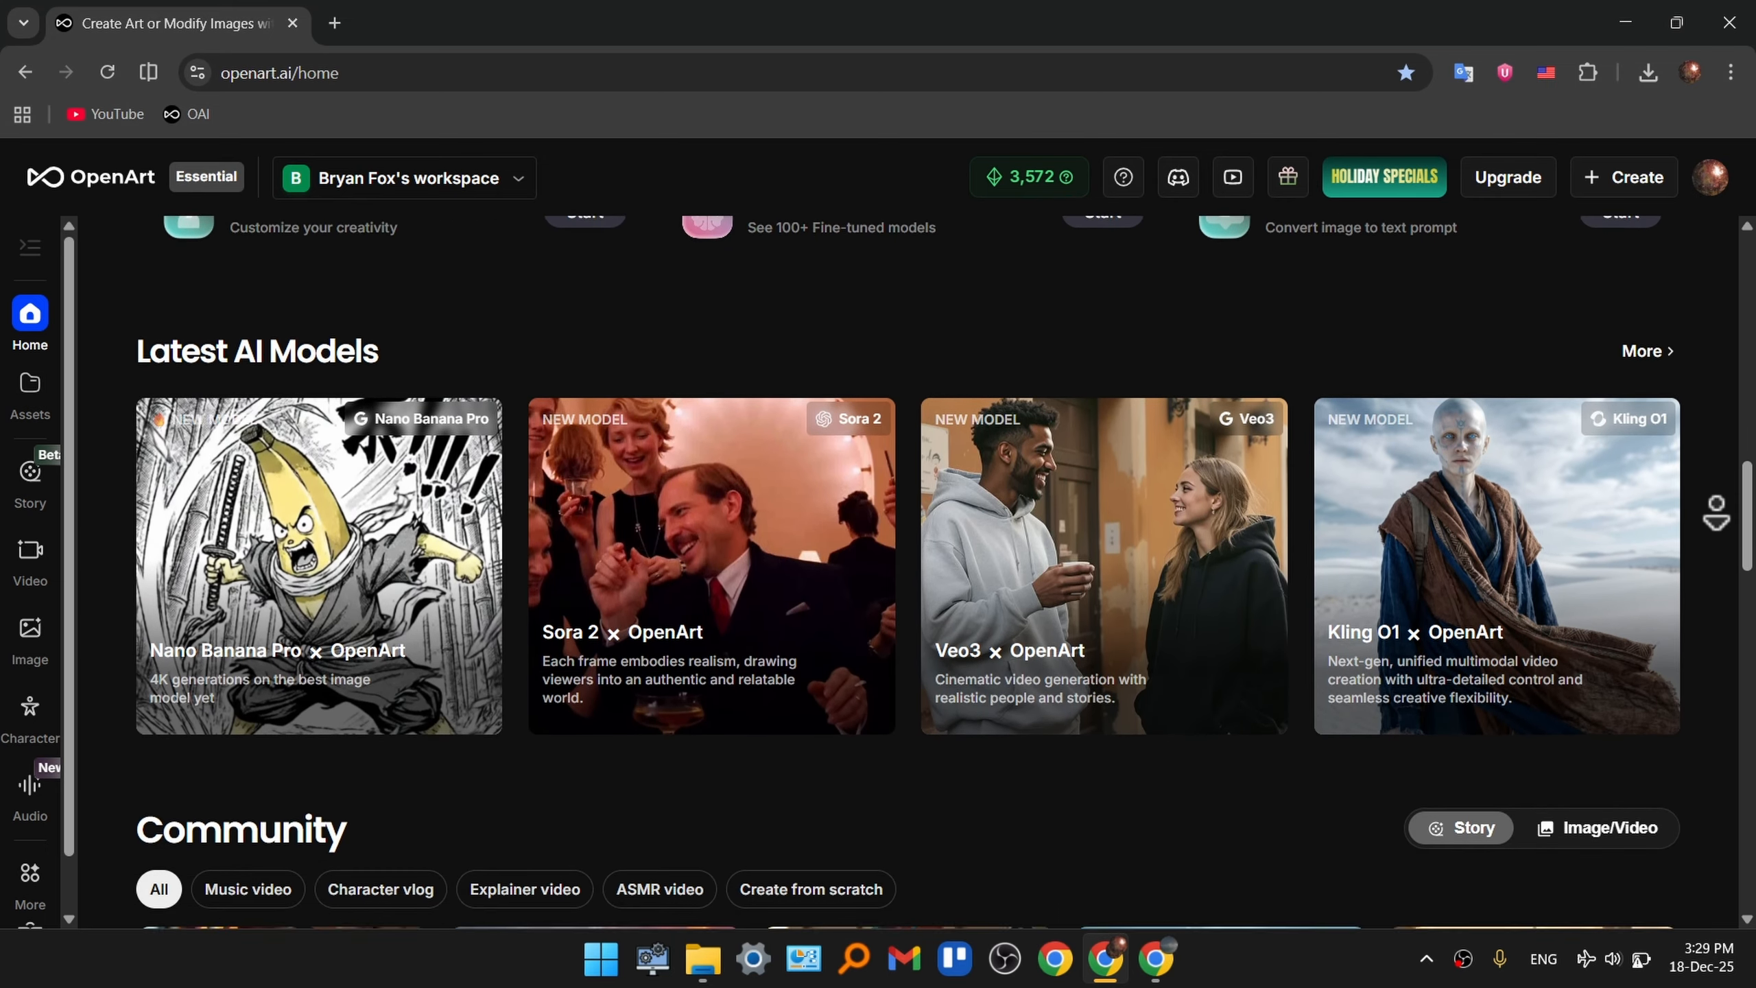
scroll(1717, 512, down, 2)
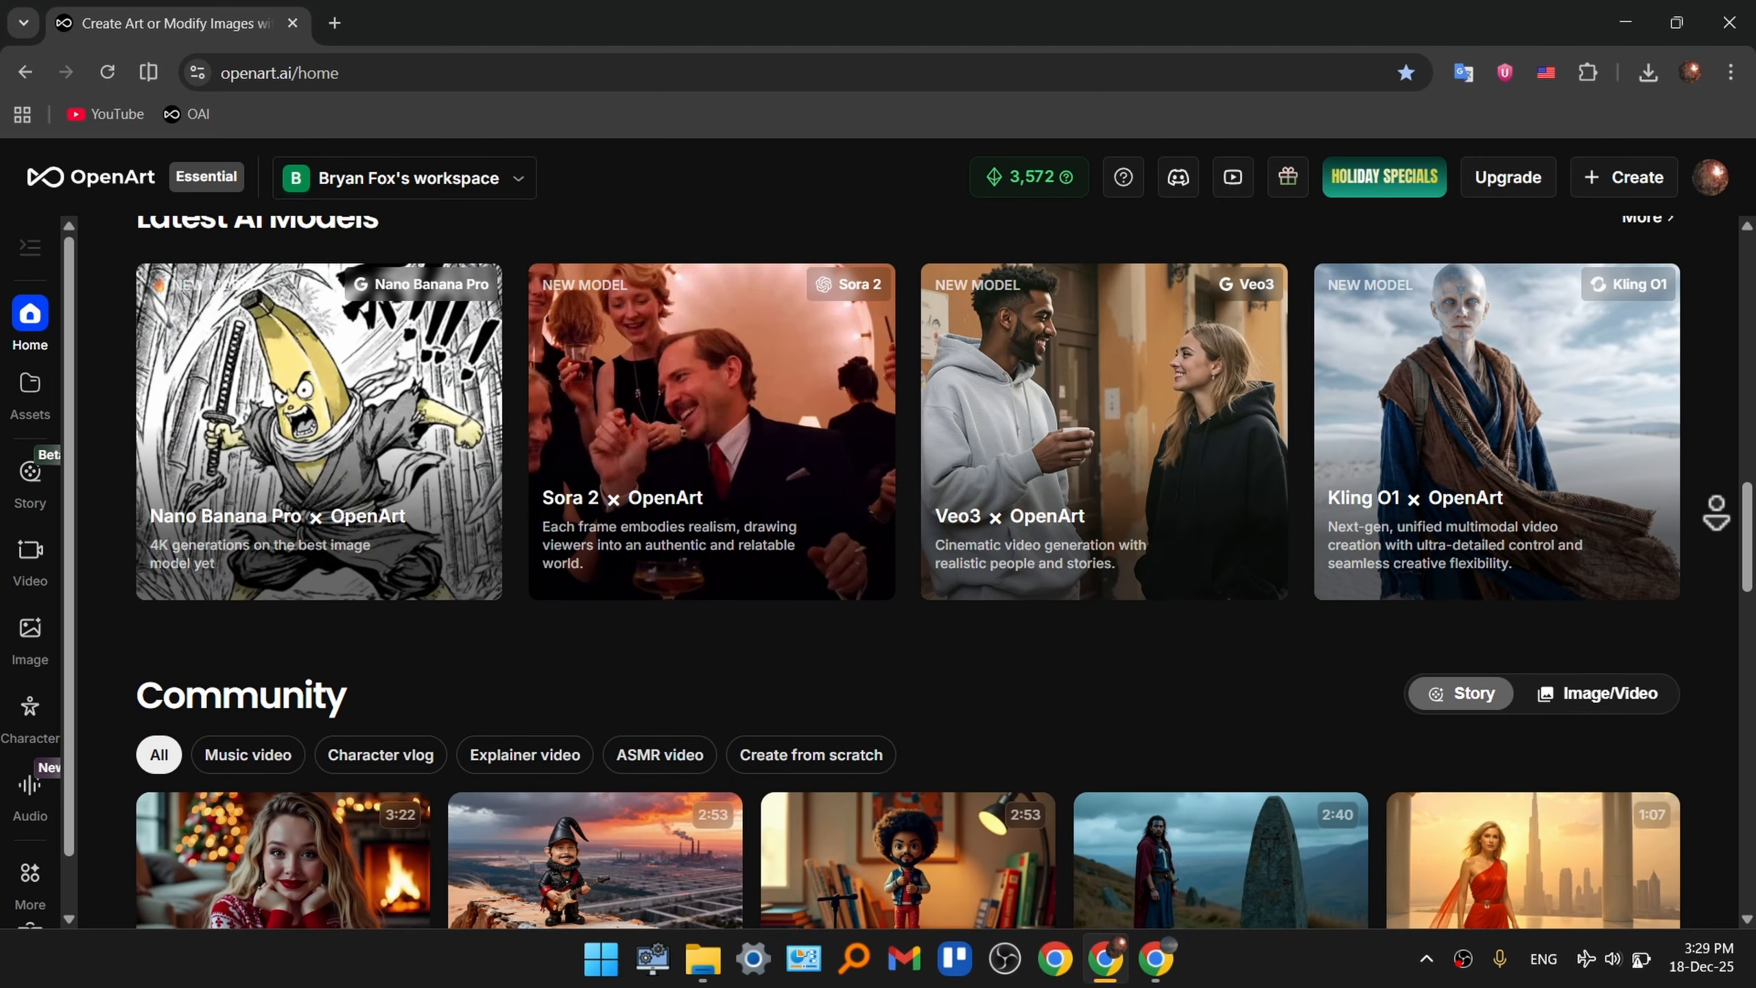
scroll(1717, 512, down, 2)
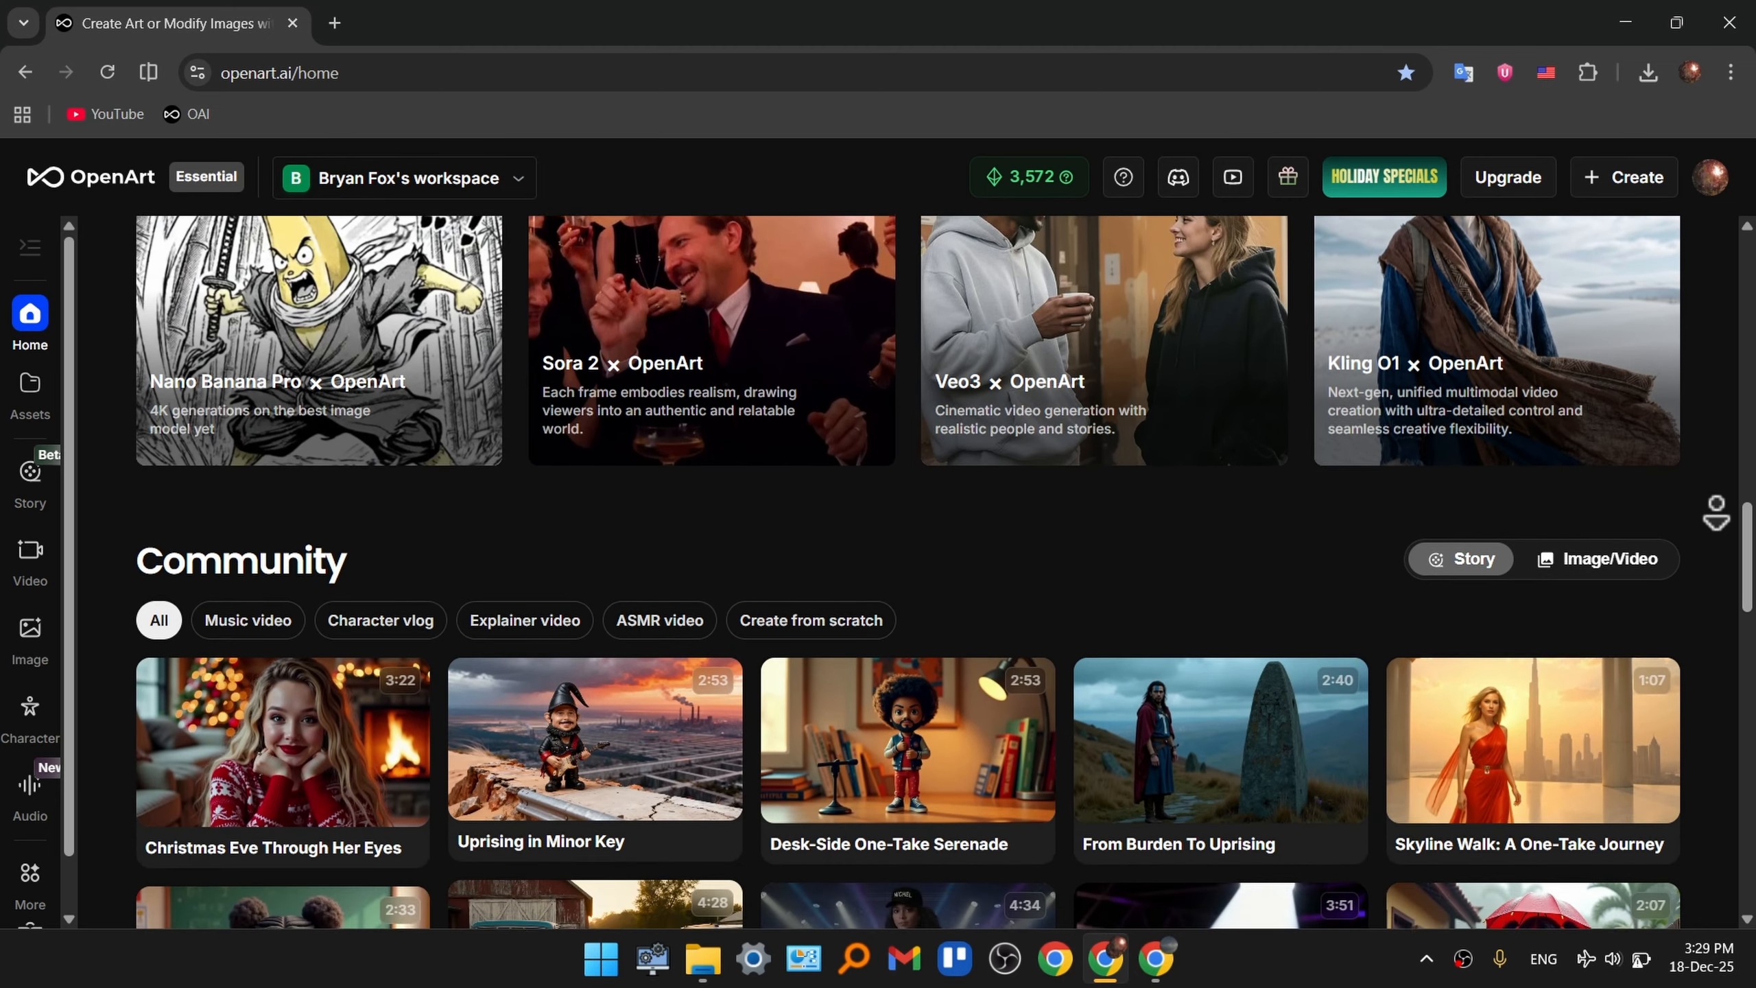
scroll(1718, 512, down, 2)
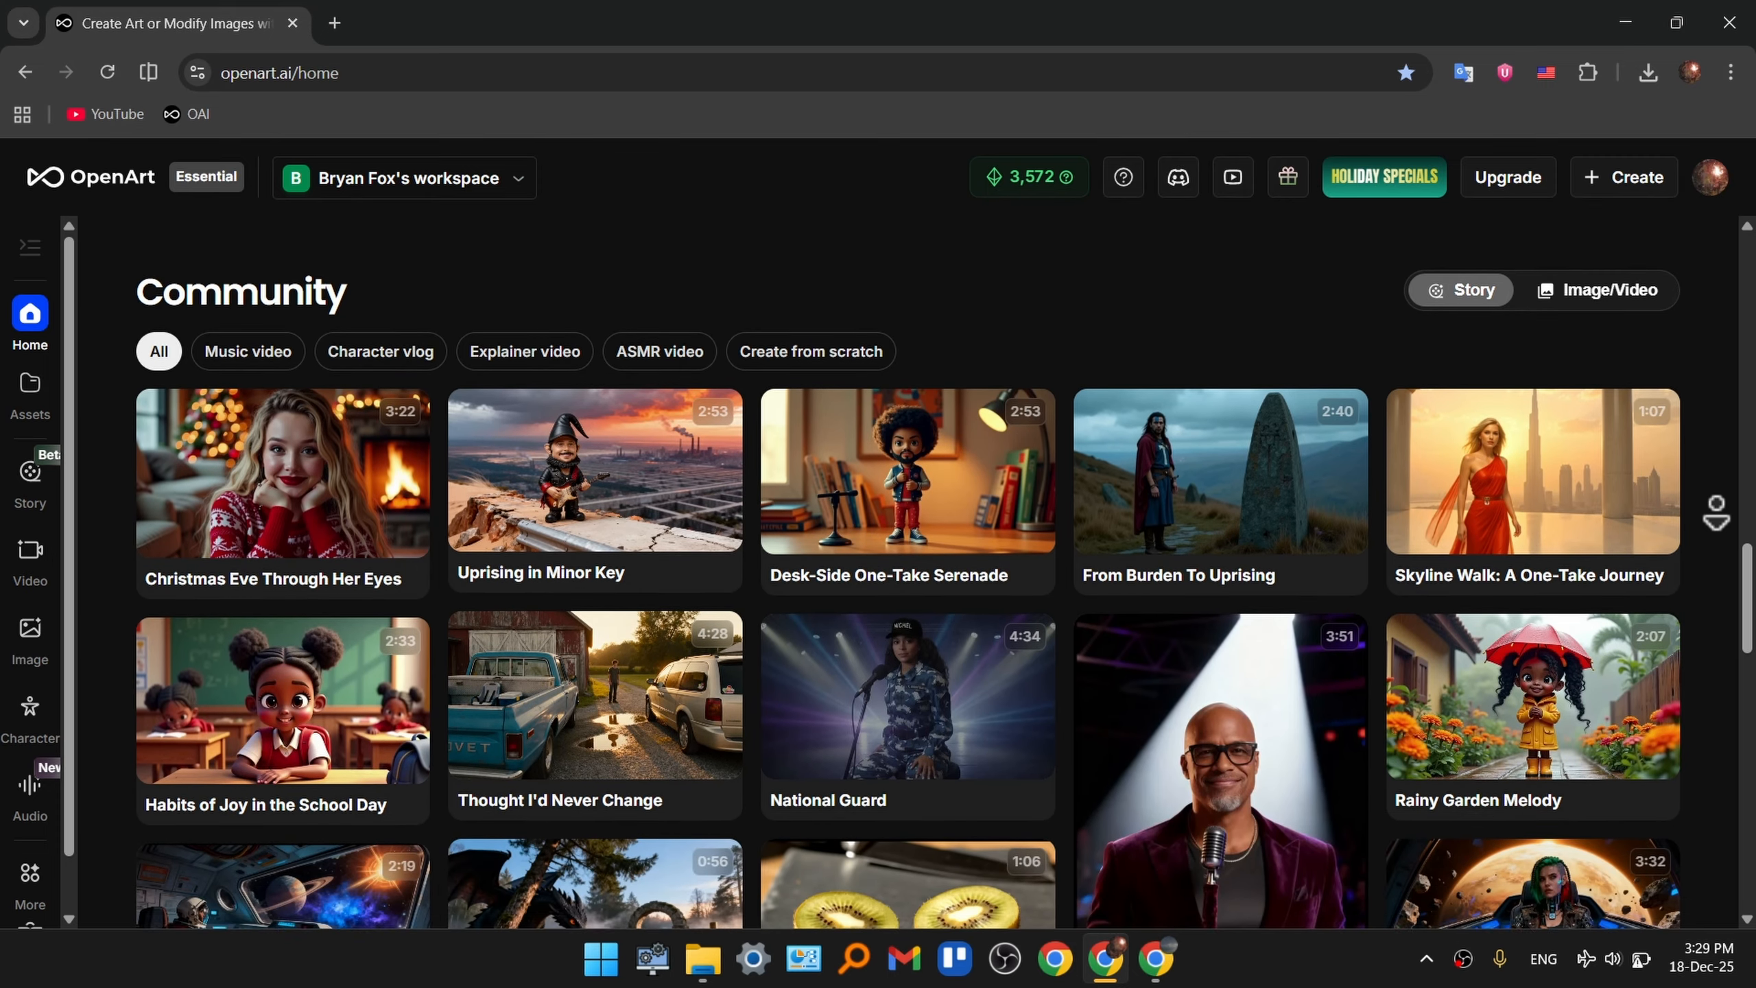
scroll(1701, 525, down, 4)
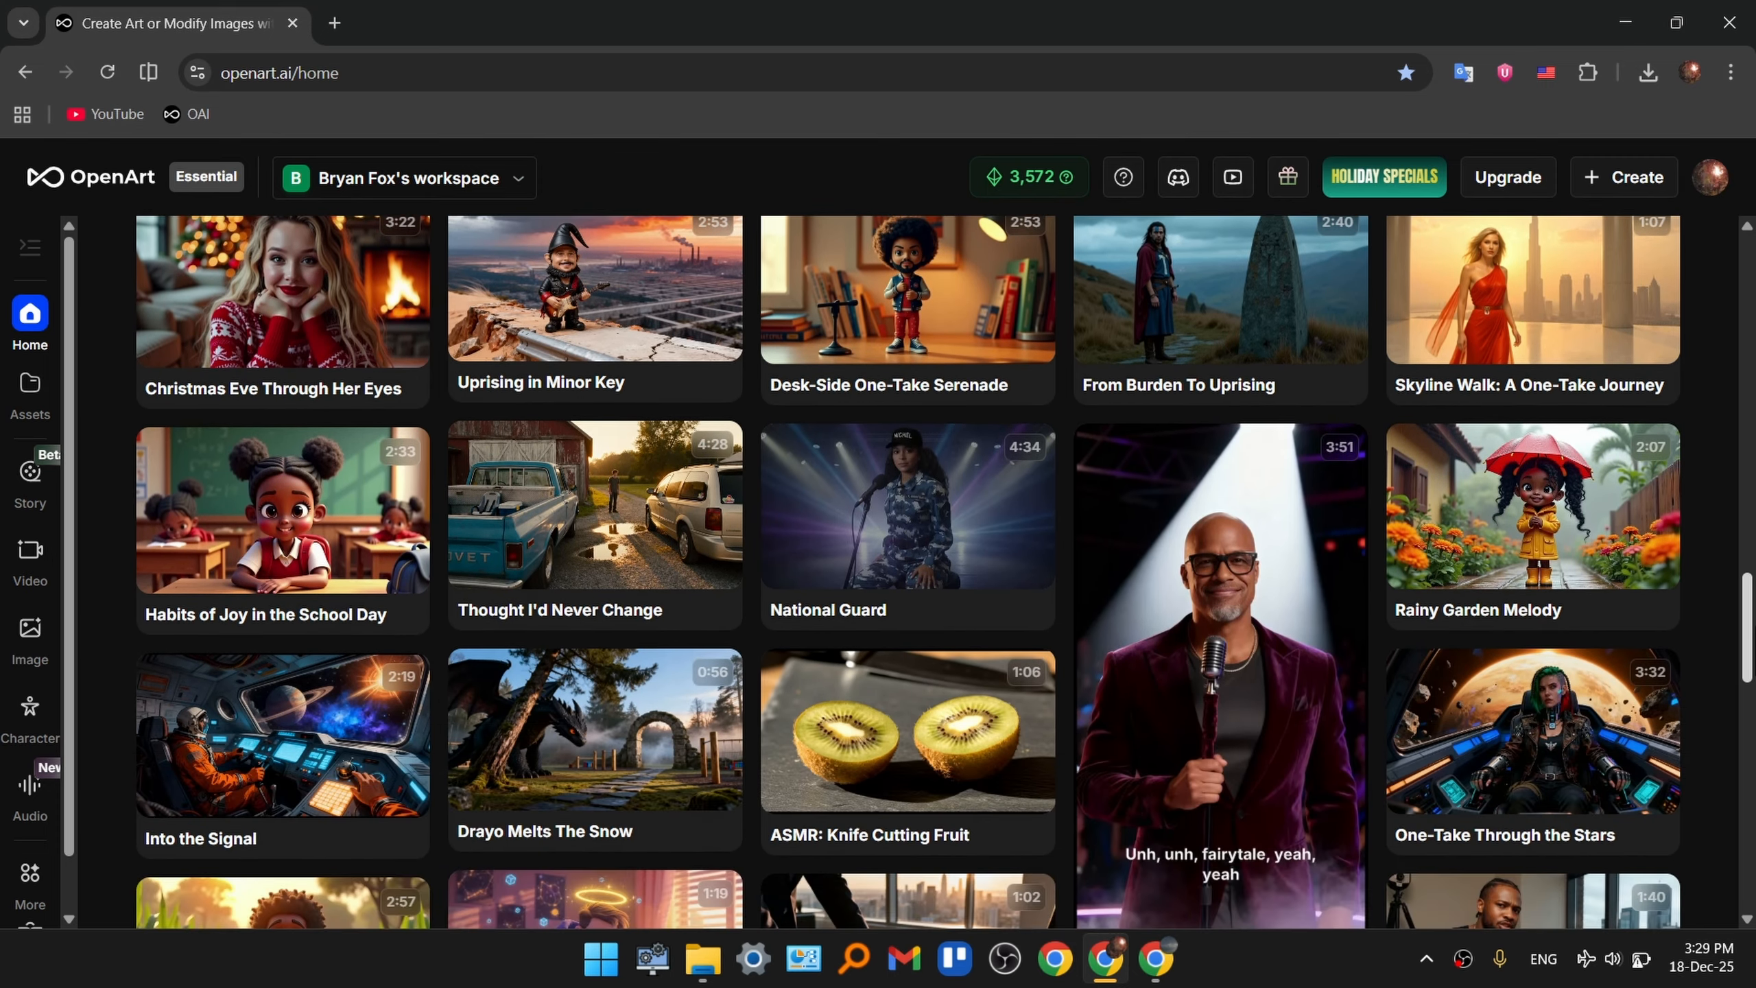
key(Home)
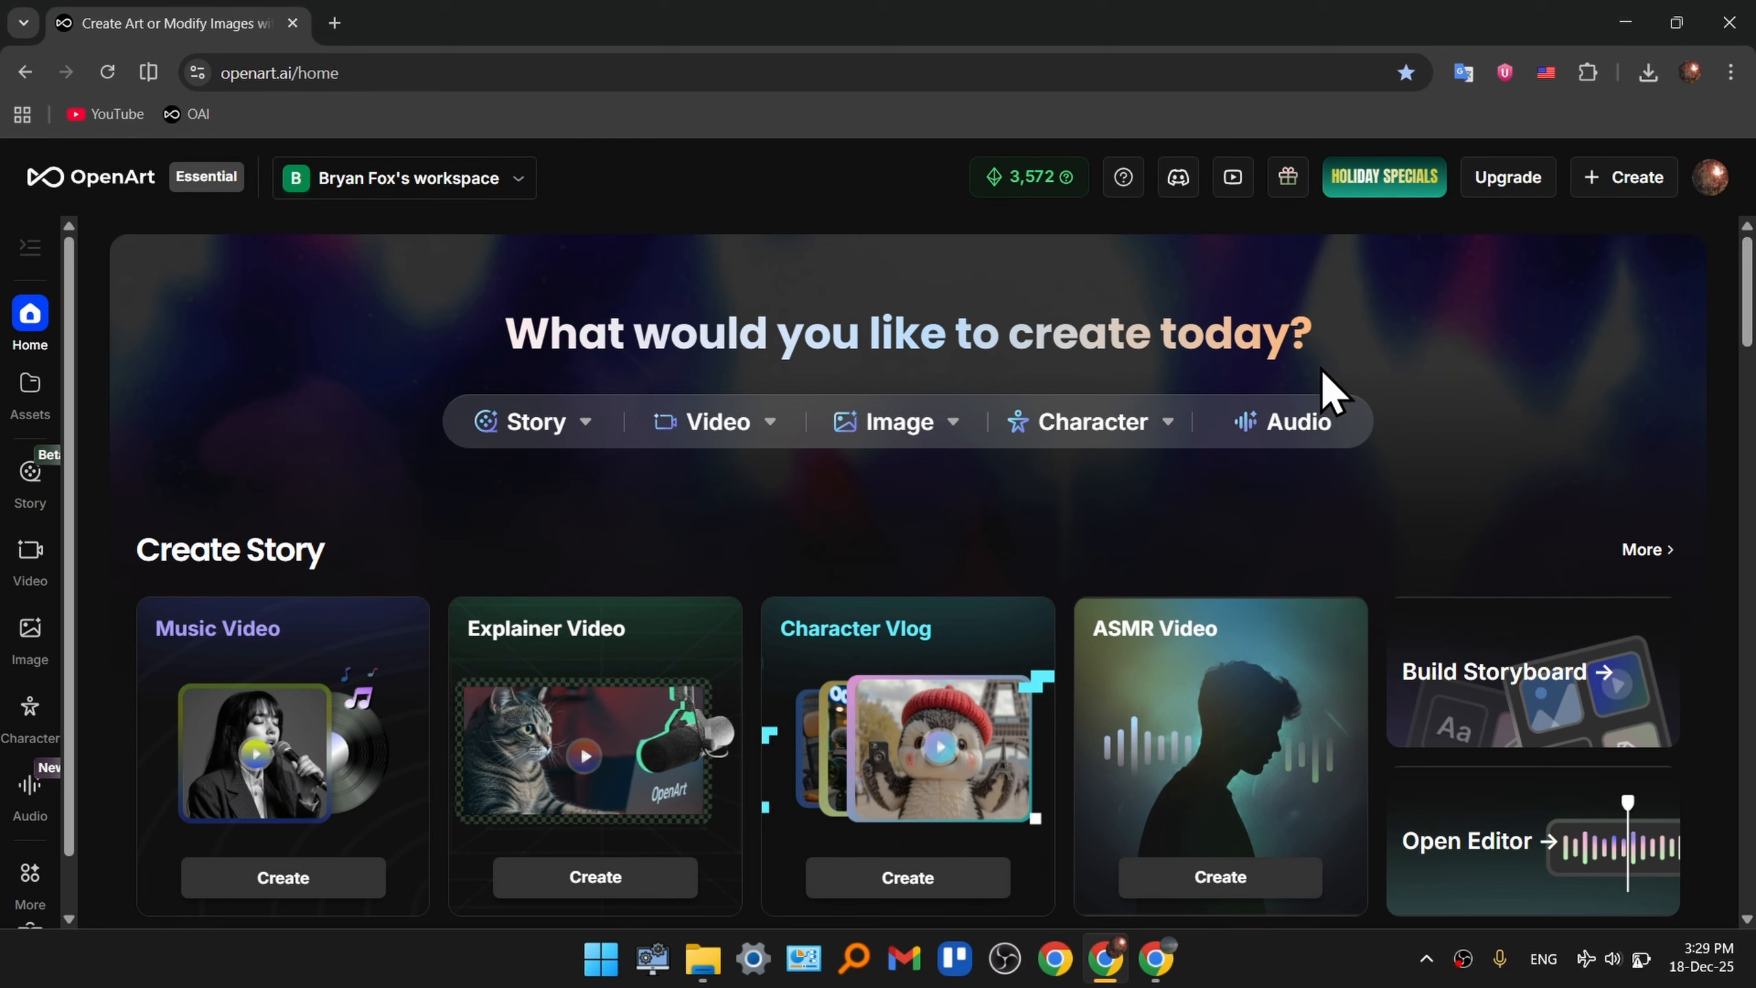
drag(521, 334, 1349, 331)
click(1452, 332)
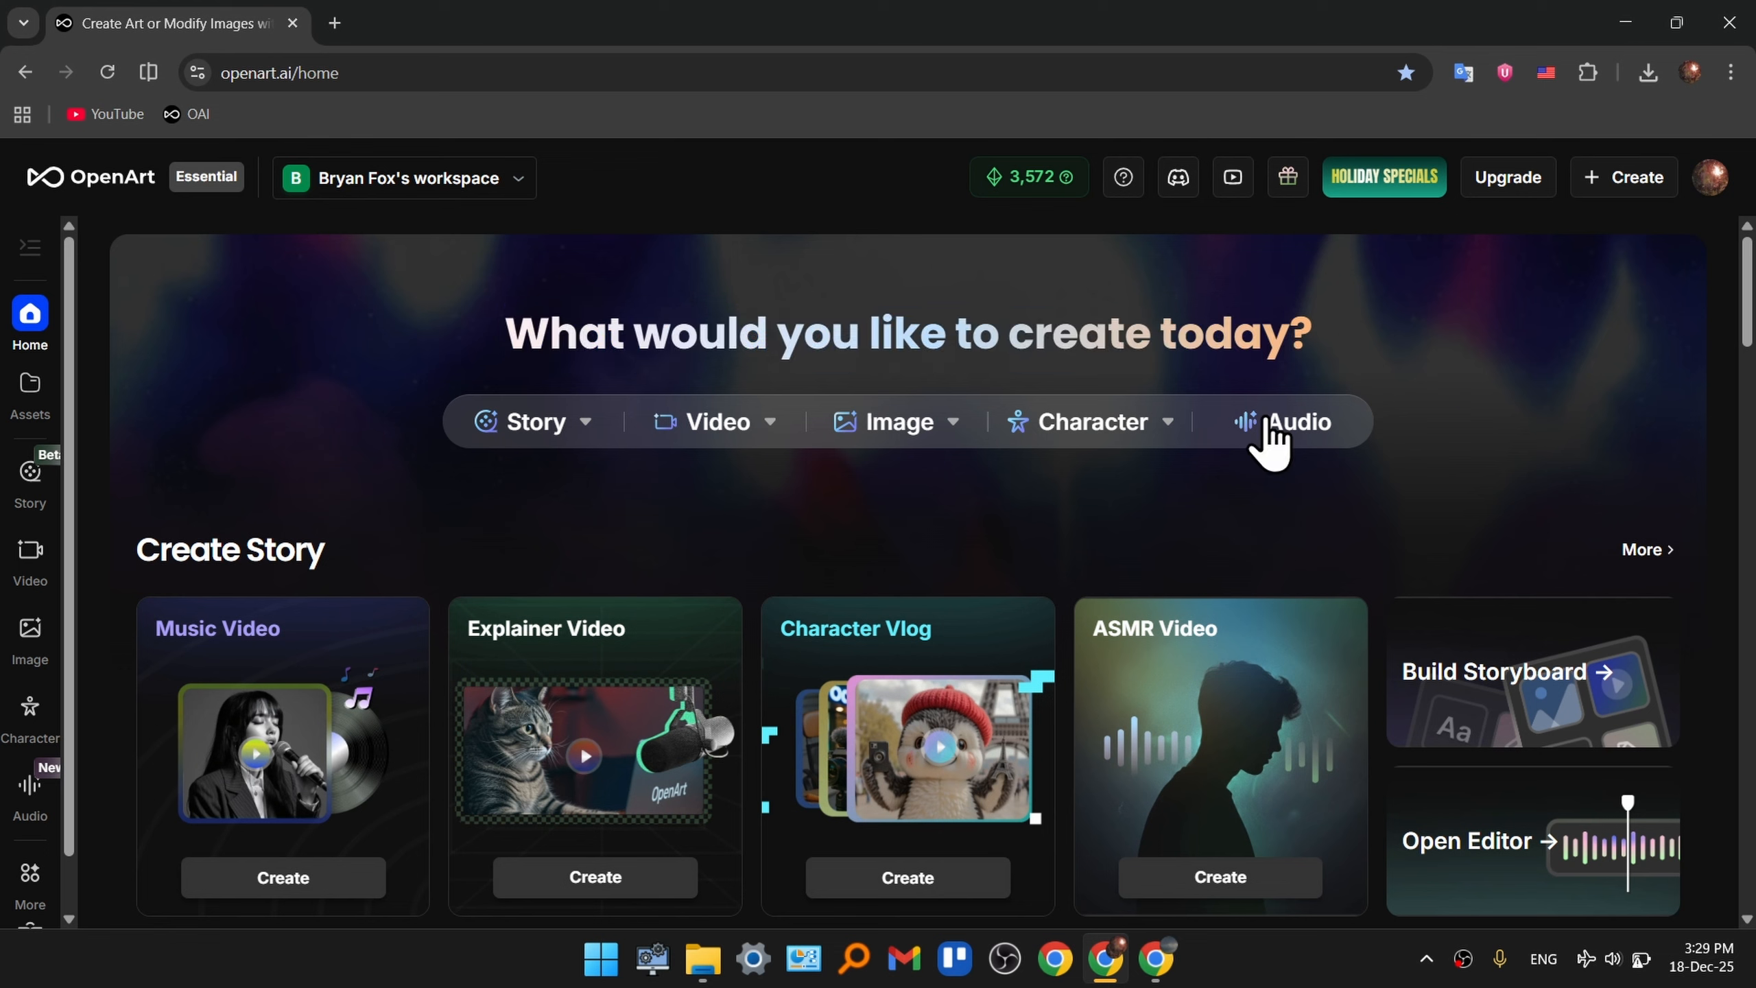
Step: Open the image editing canvas for existing images and dismiss the blend board announcement
mouse_move(602, 422)
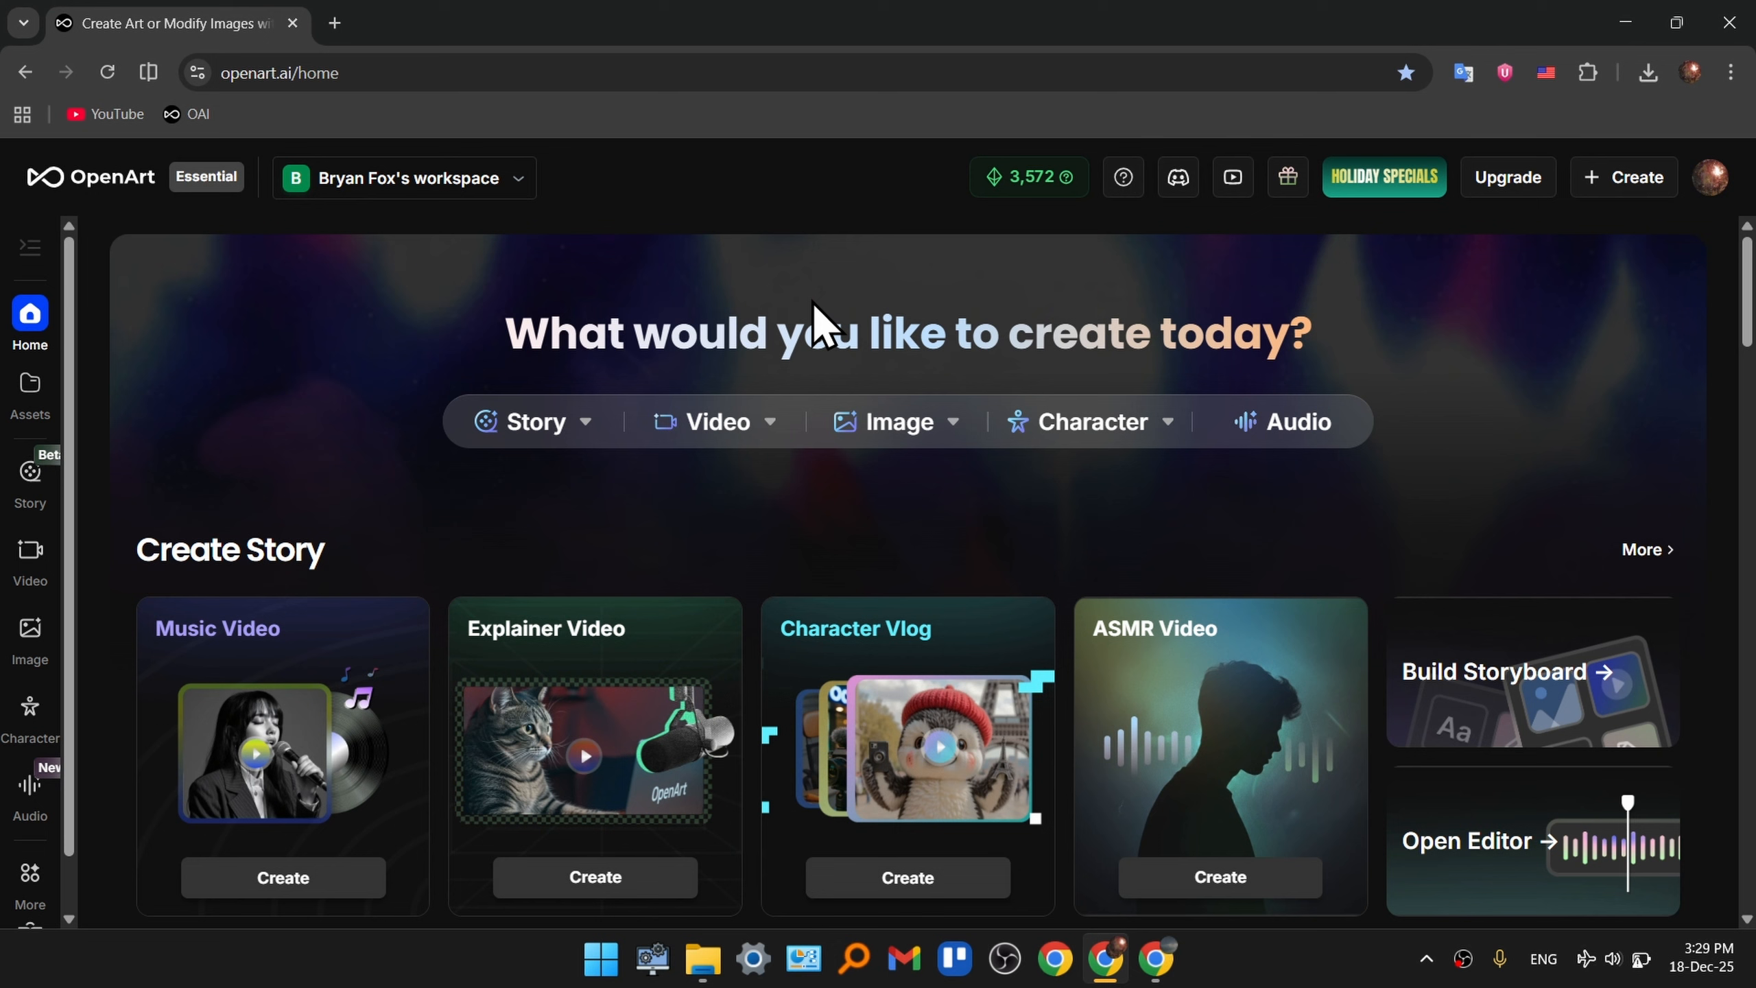
mouse_move(873, 443)
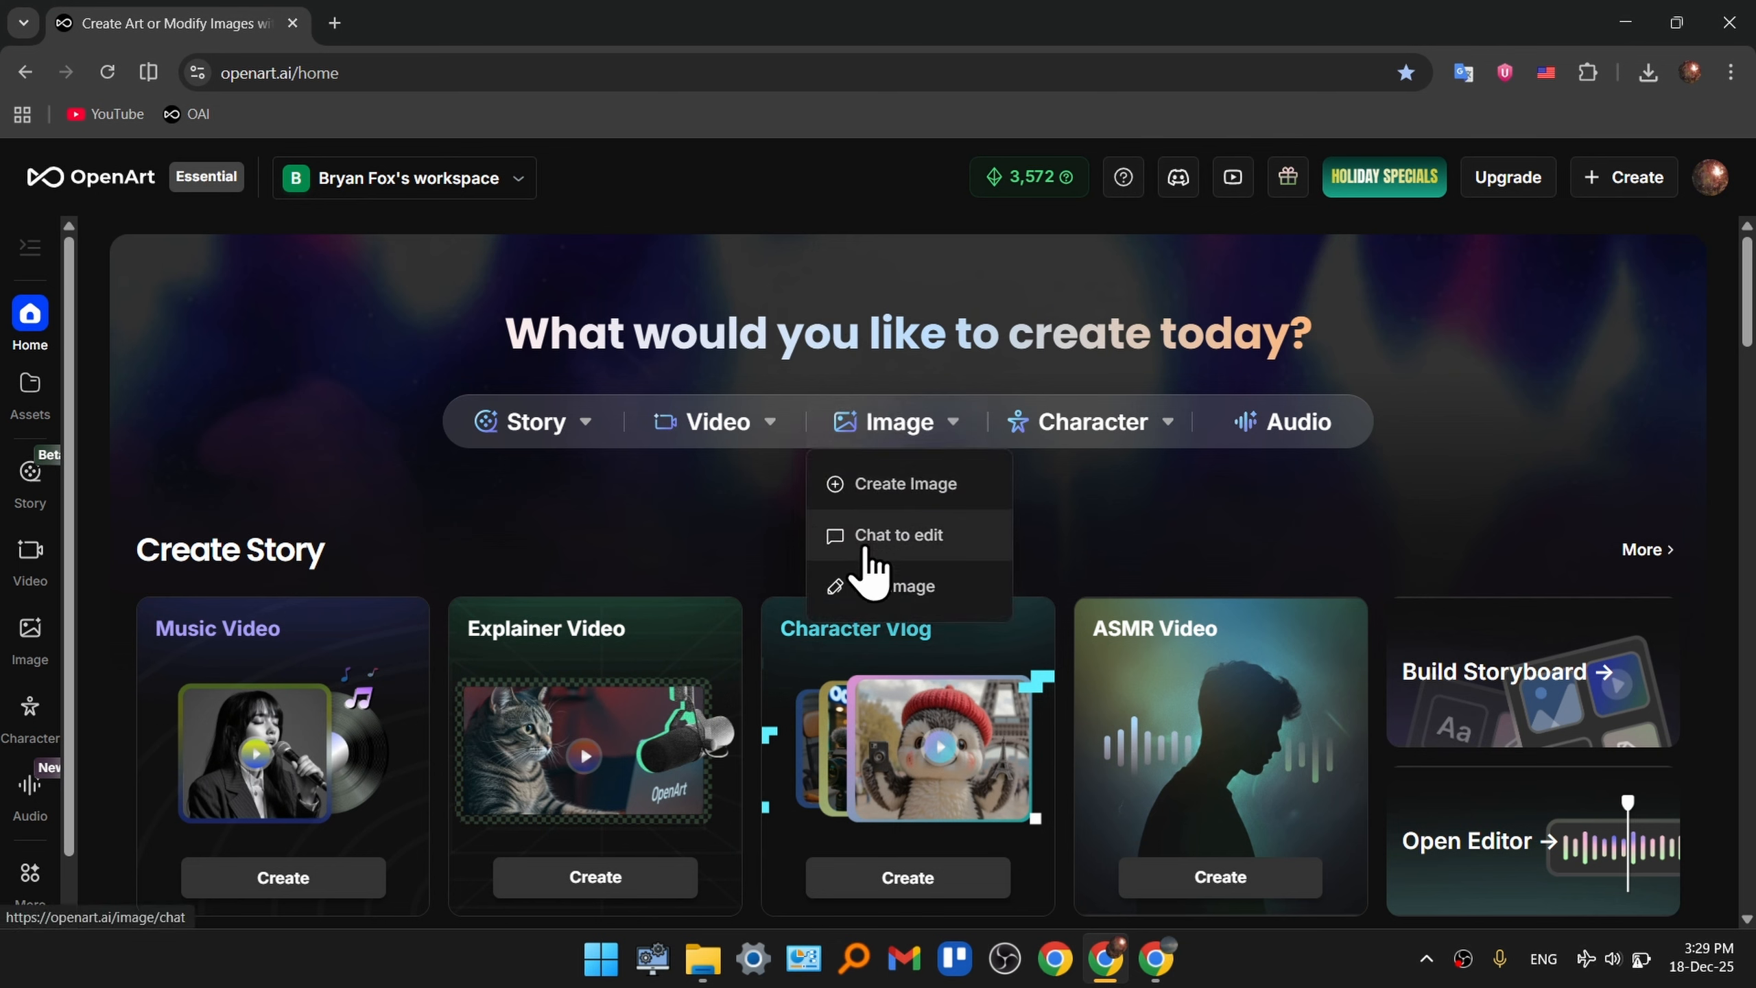
click(919, 588)
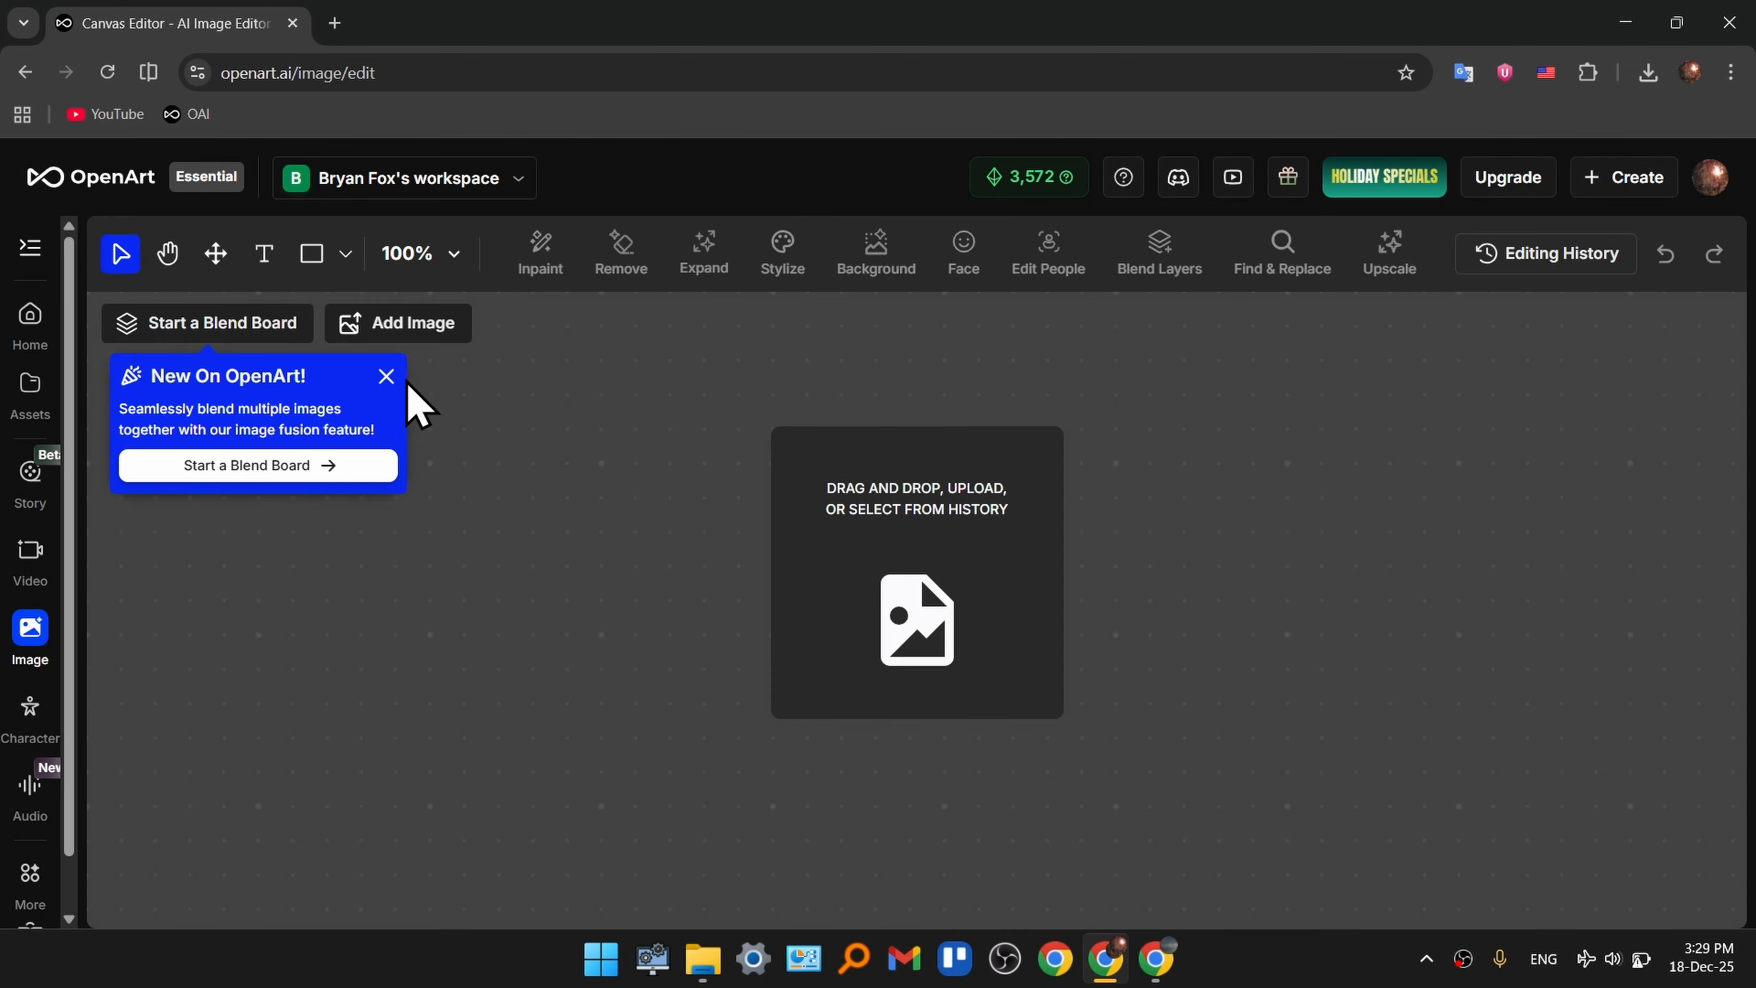
click(385, 376)
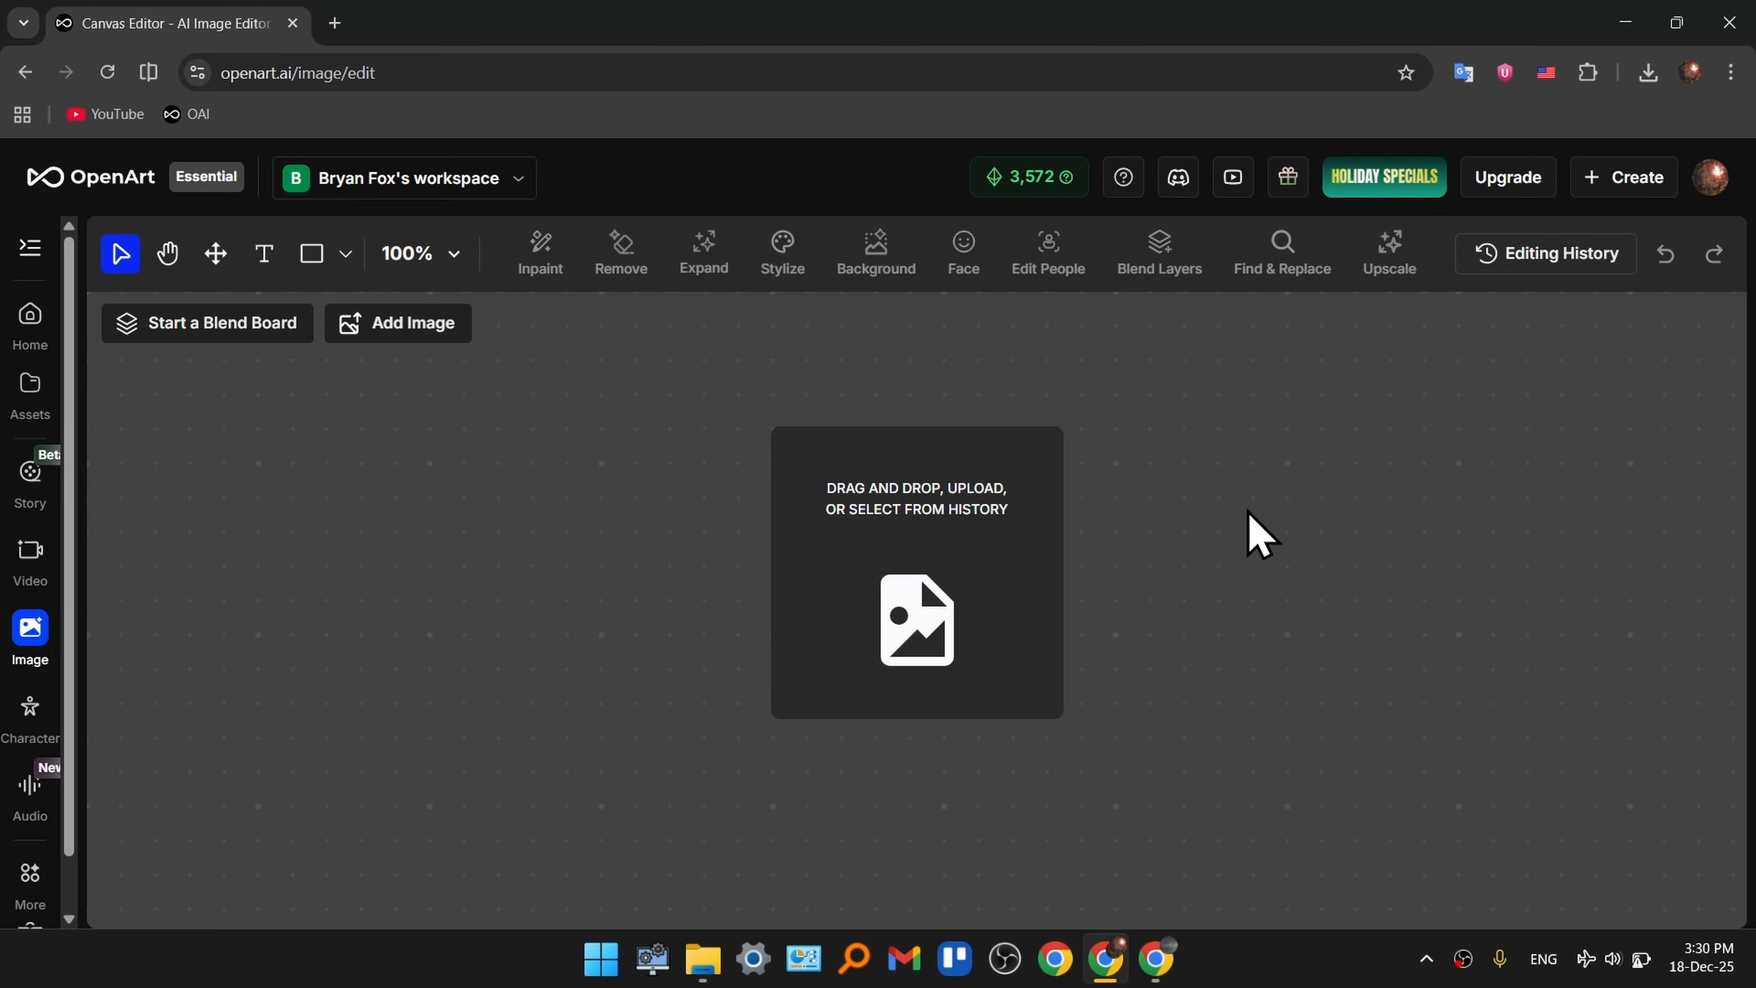
Step: Upload the Pexels portrait JPG from the Desktop folder onto the empty canvas
click(973, 531)
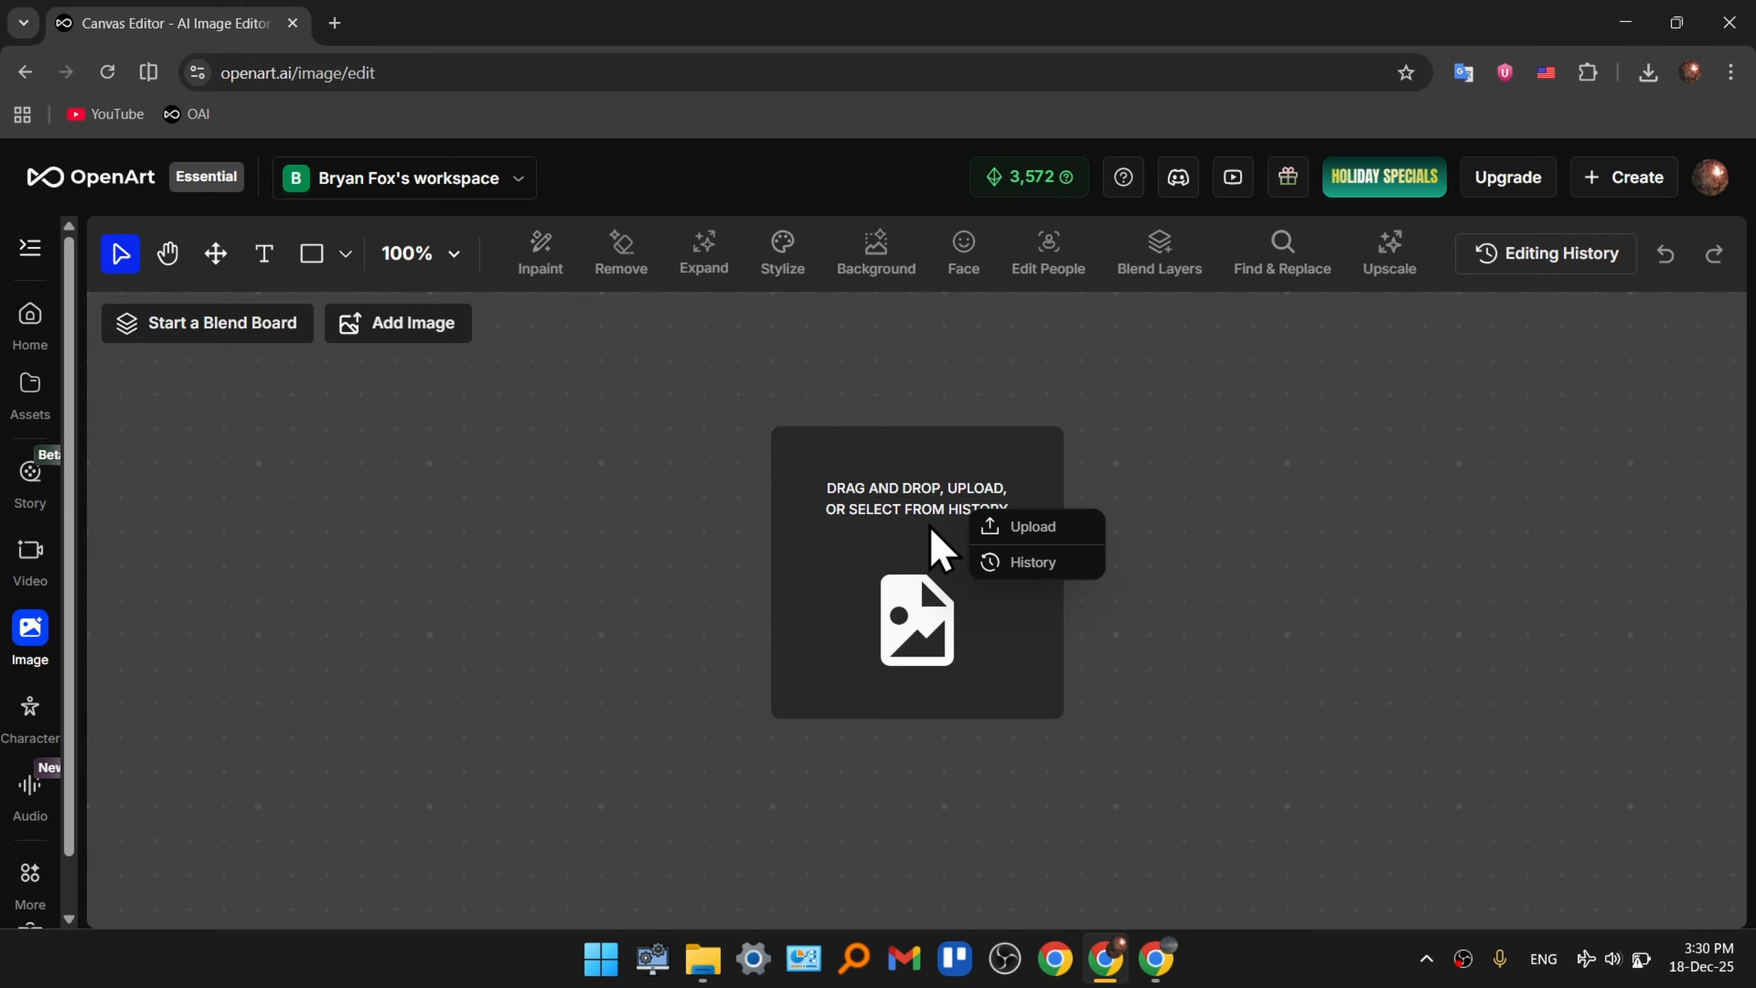
click(1058, 531)
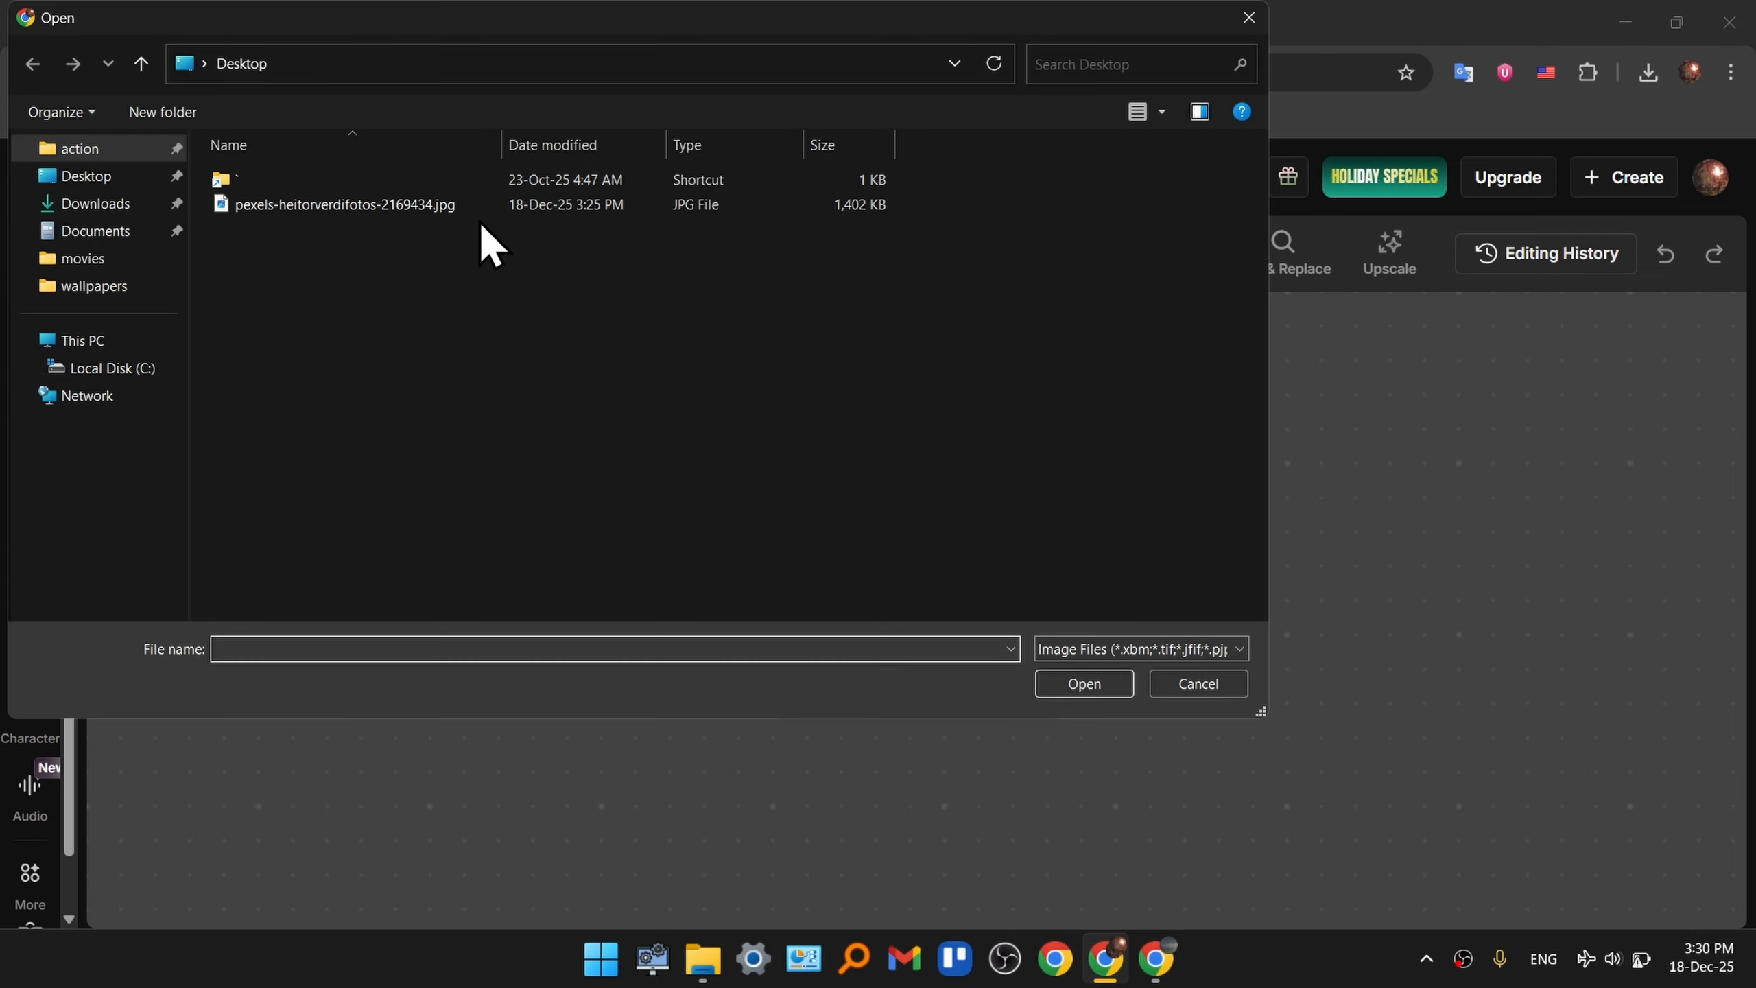
key(Escape)
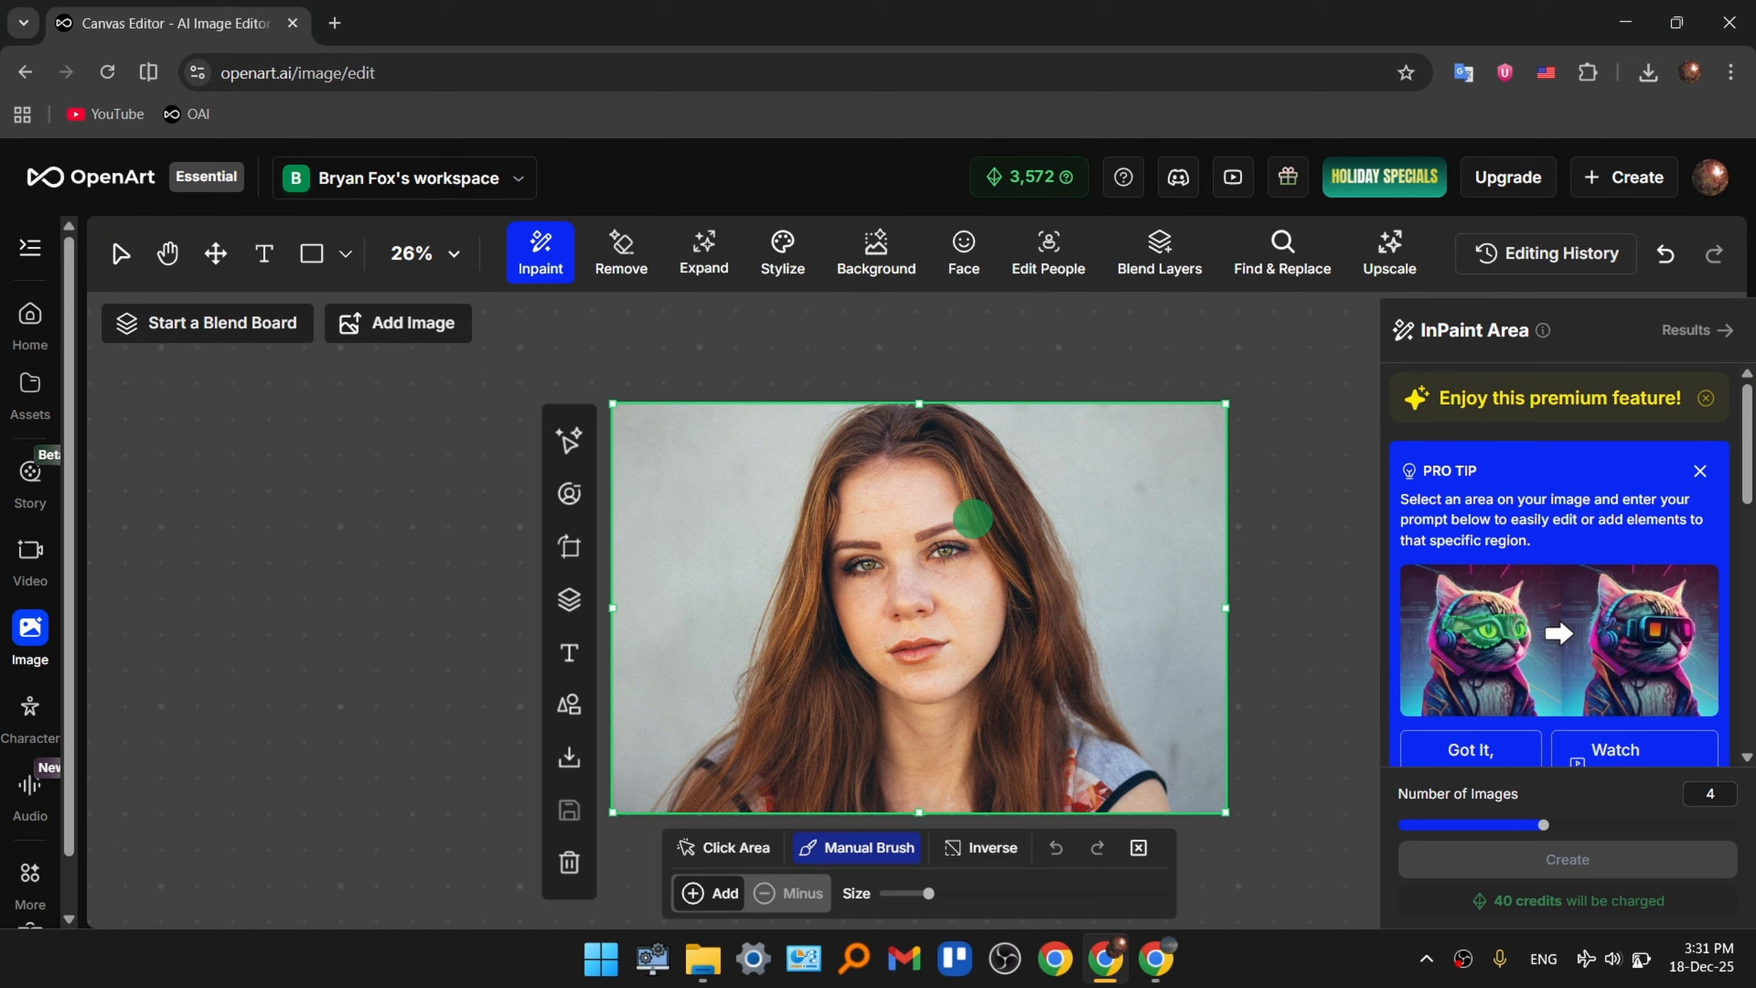
Step: Mask the woman's face and neck as the inpaint area using automatic Click Area selection
key(Escape)
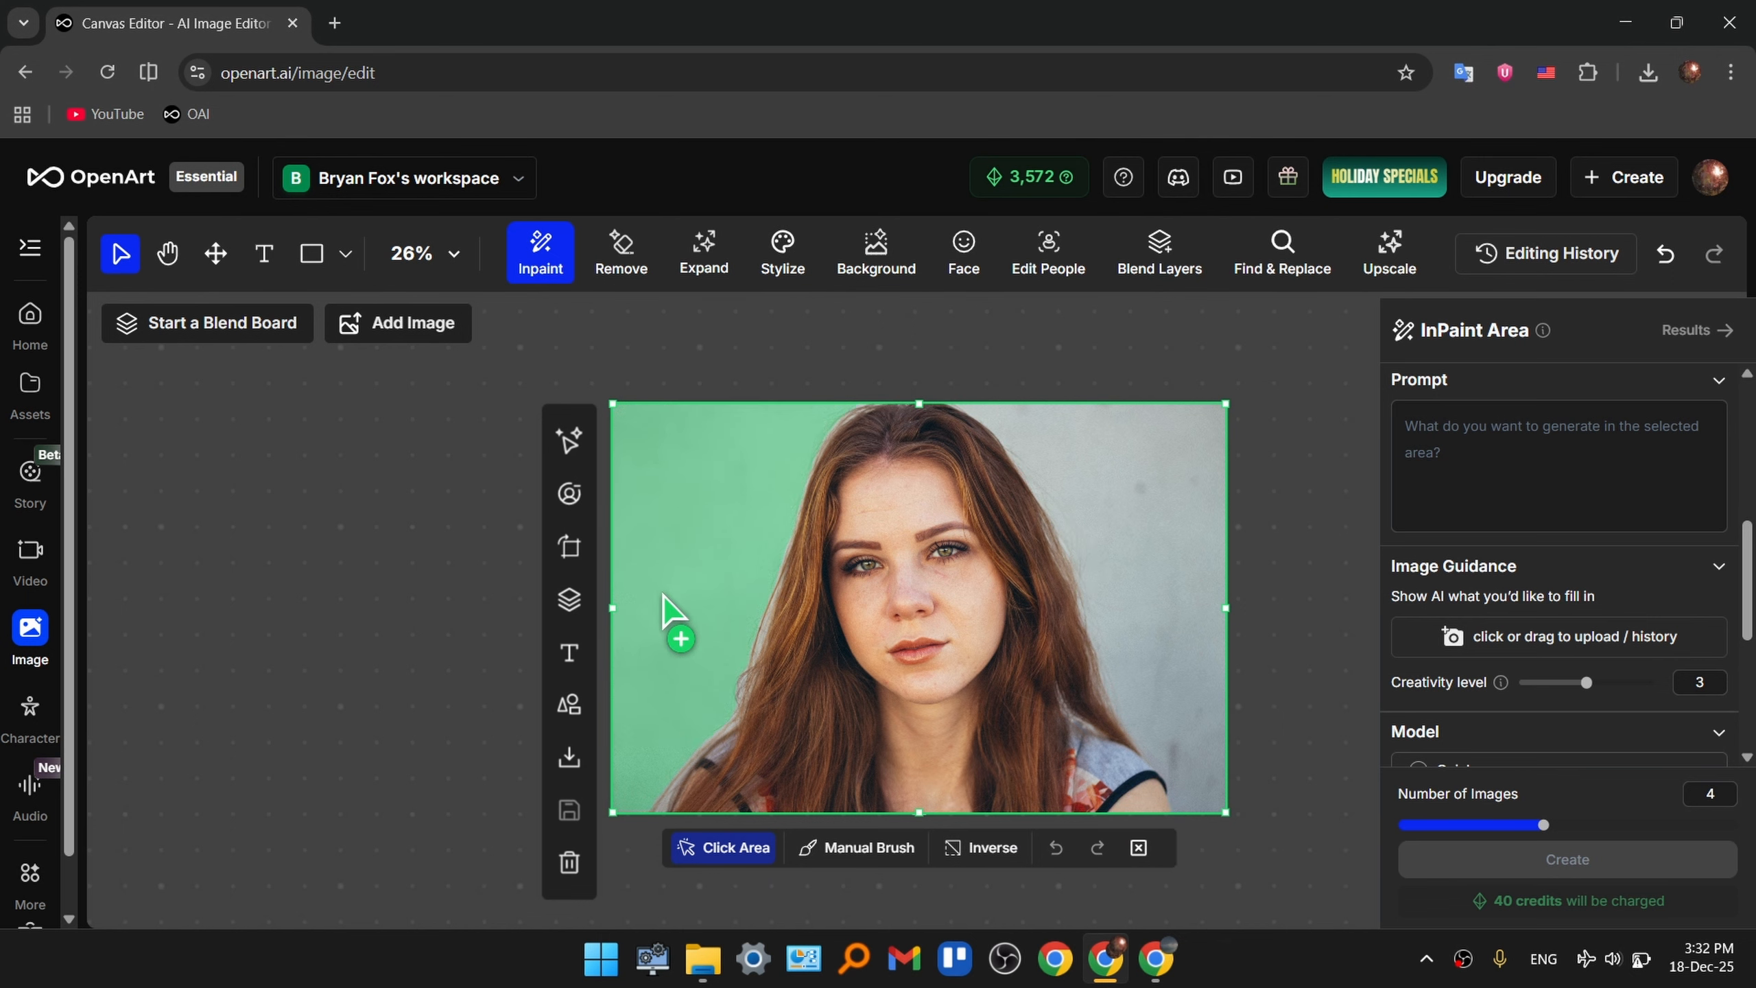
click(952, 582)
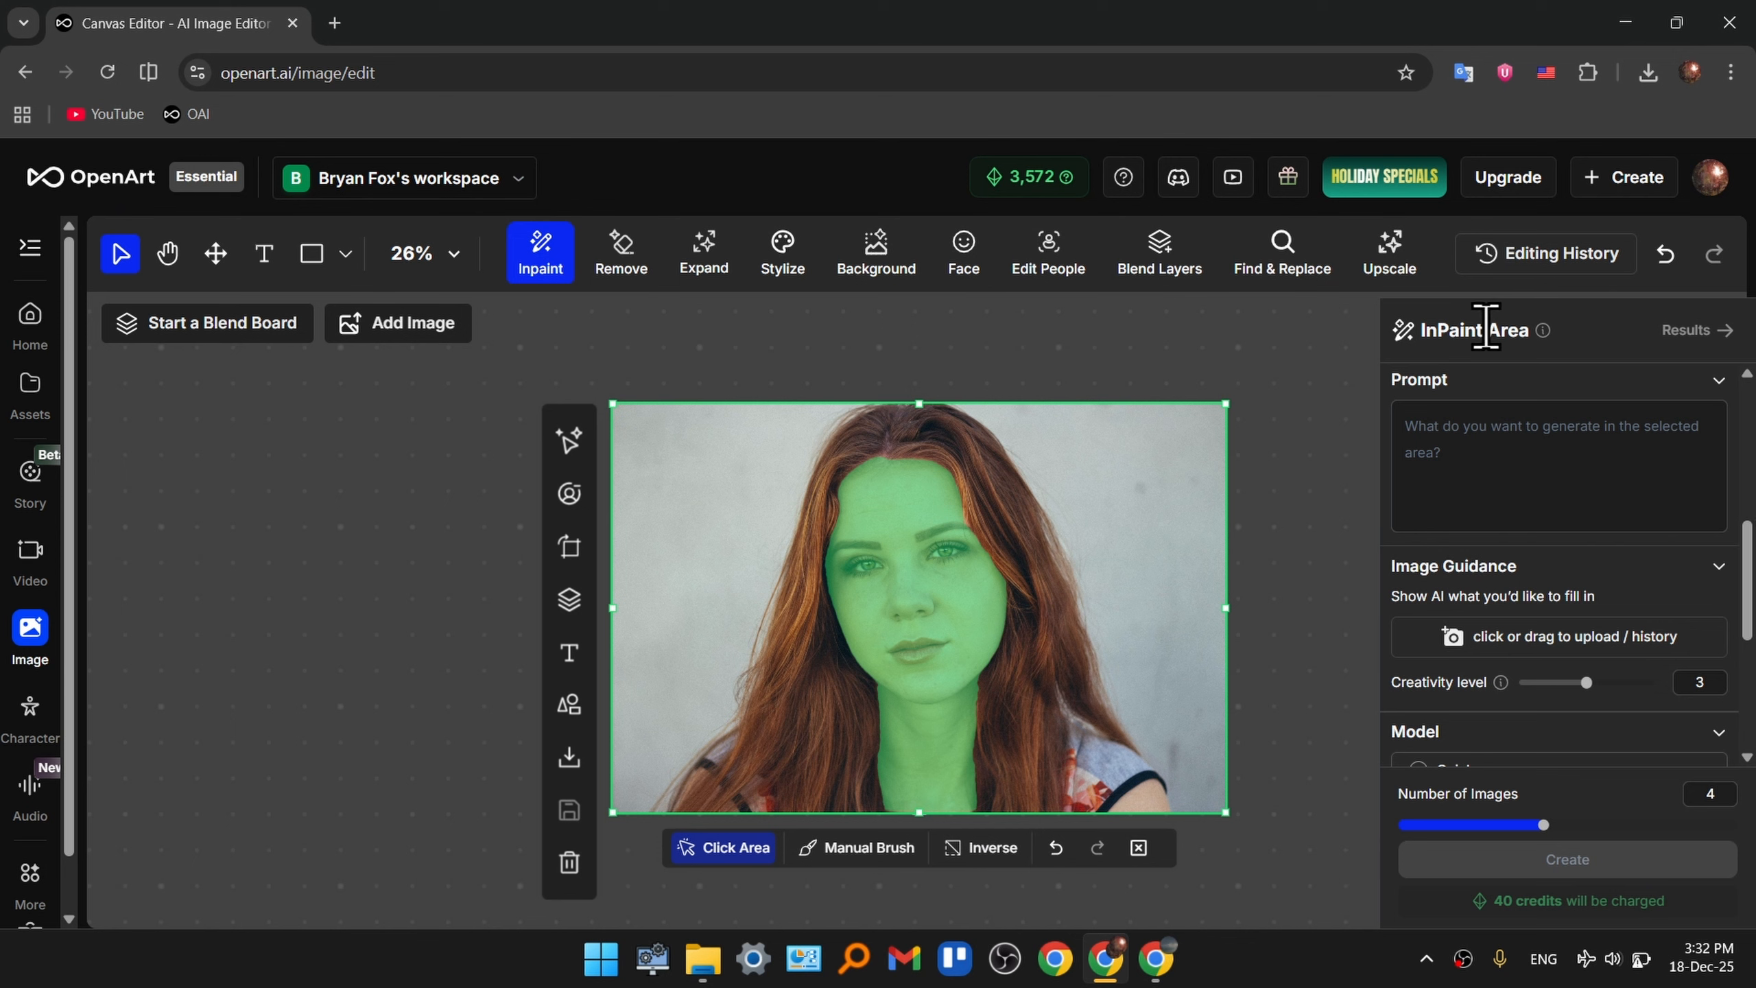
mouse_move(1544, 333)
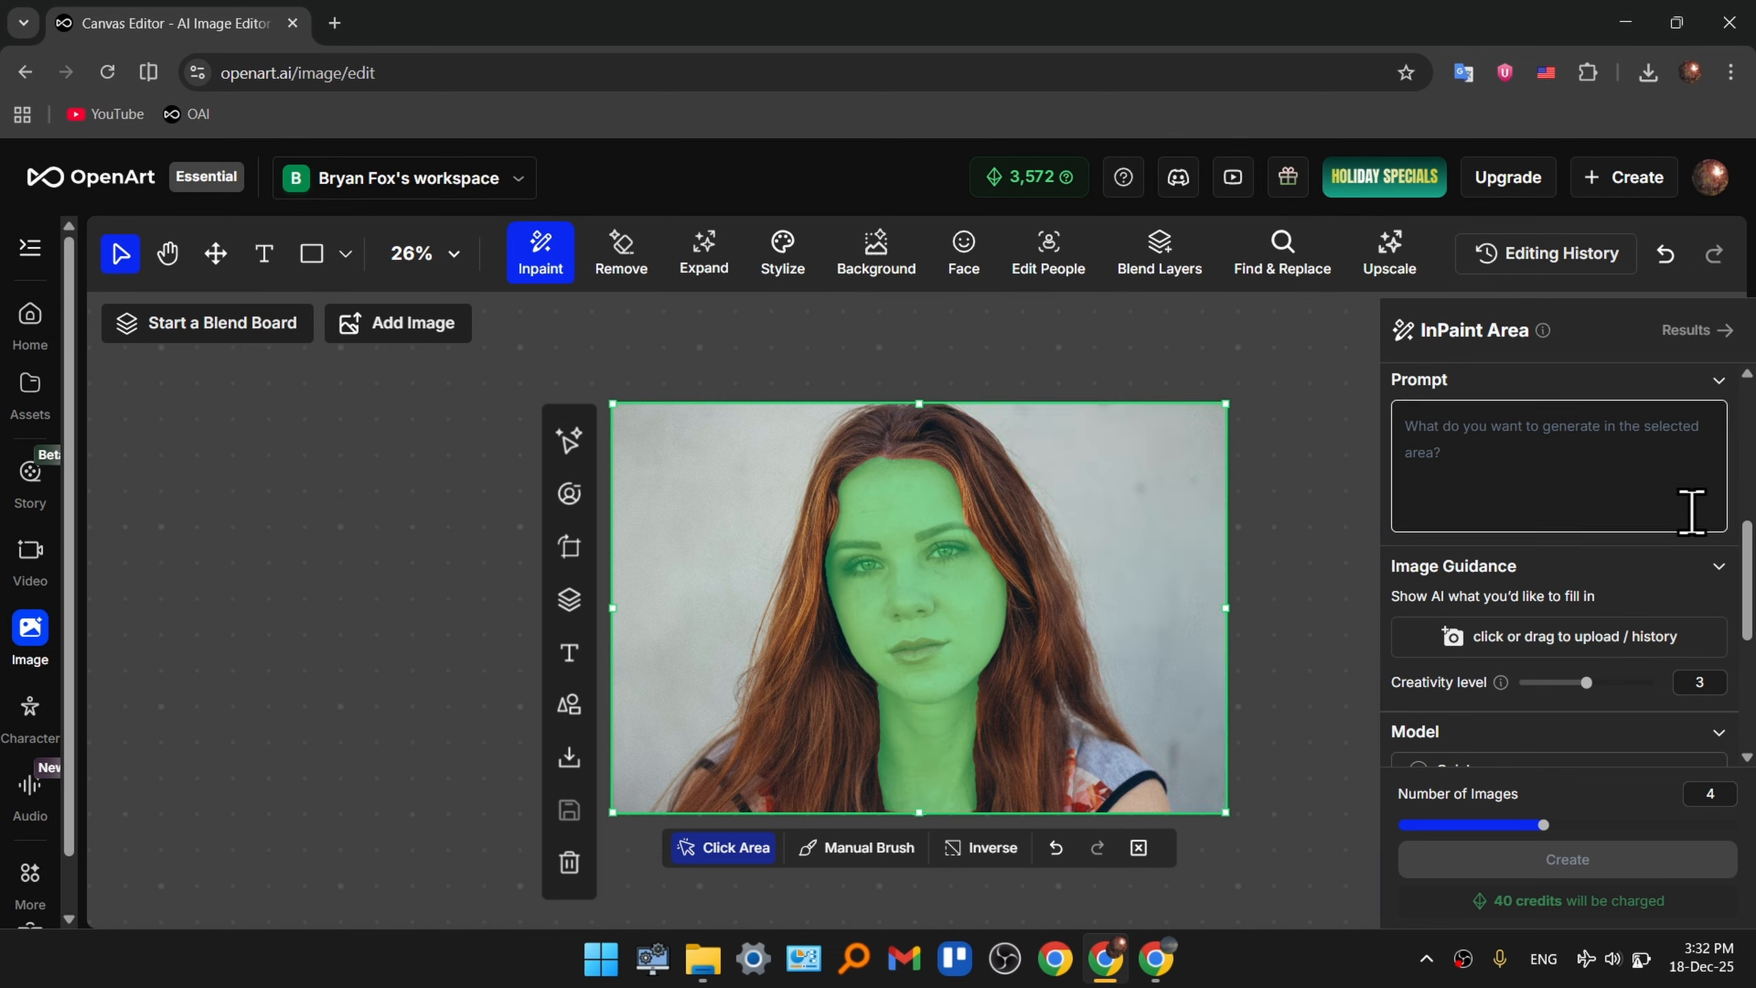
Step: Write an inpaint prompt asking for the woman to smile more, with happiness added to her face and a brighter mood rather than brightness
click(1484, 408)
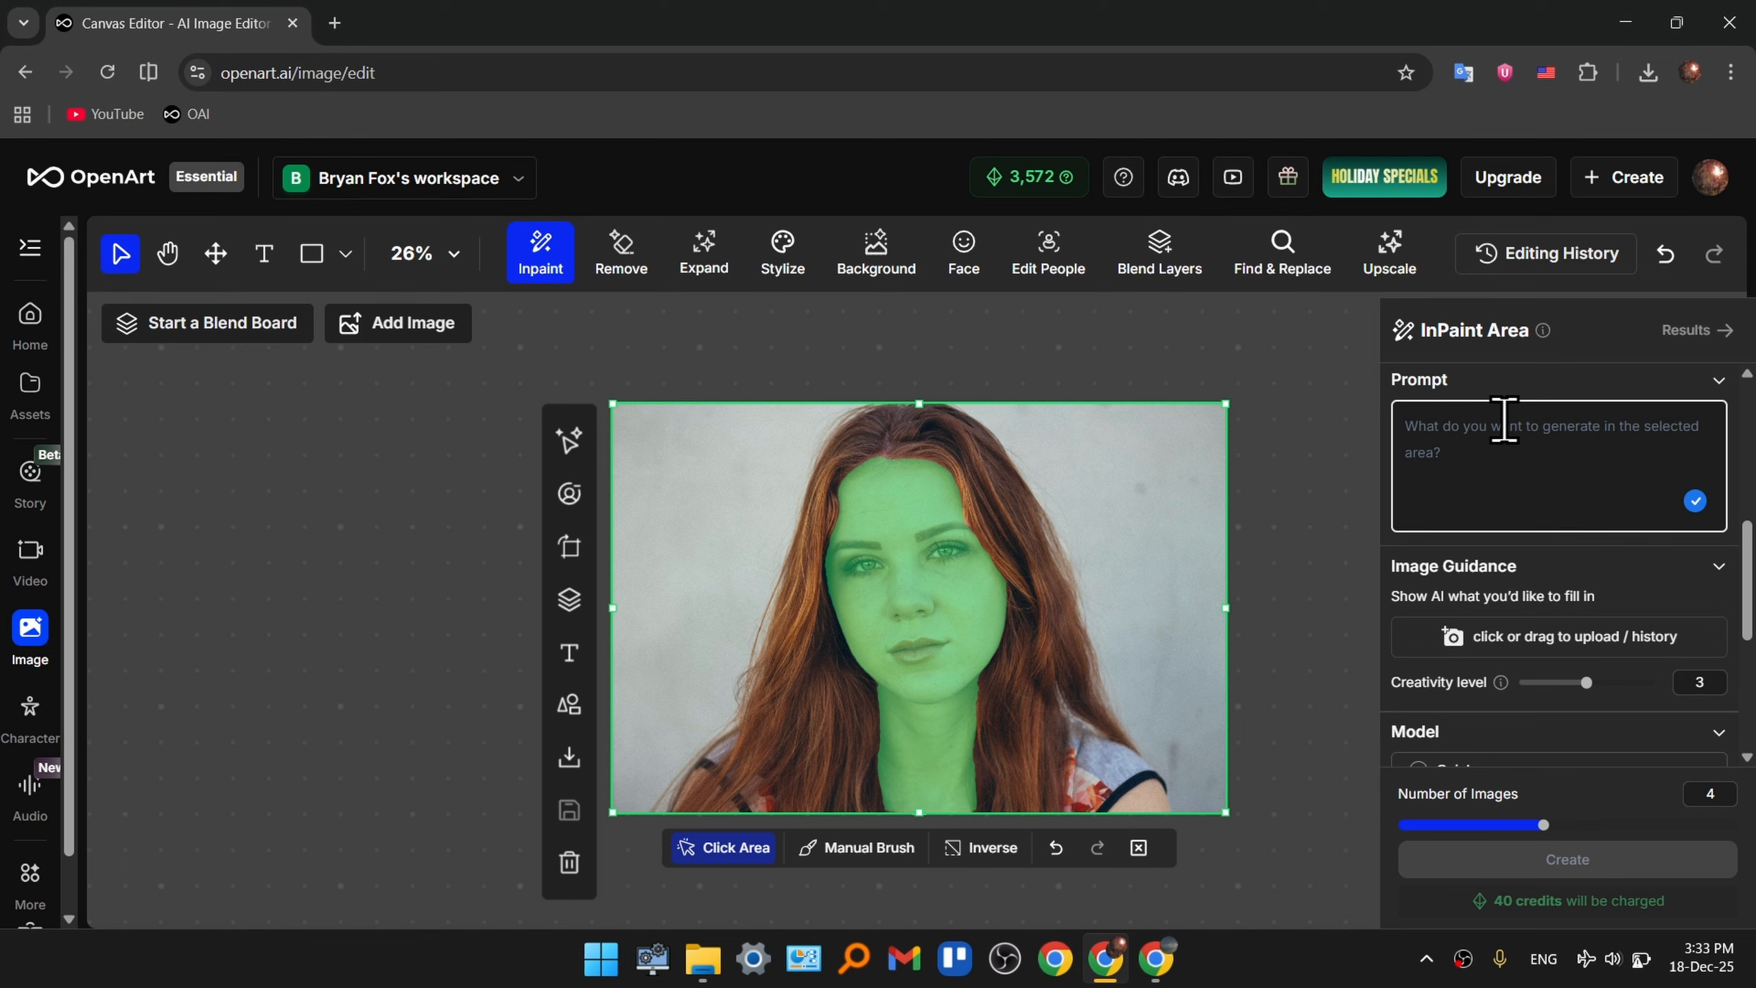
text(i want the woman on the image to smile more, the facial expression now is just usual, without emotion, add some happiness to her face and make her more "bright" so to say, i dont mean the brightness, but her mood.)
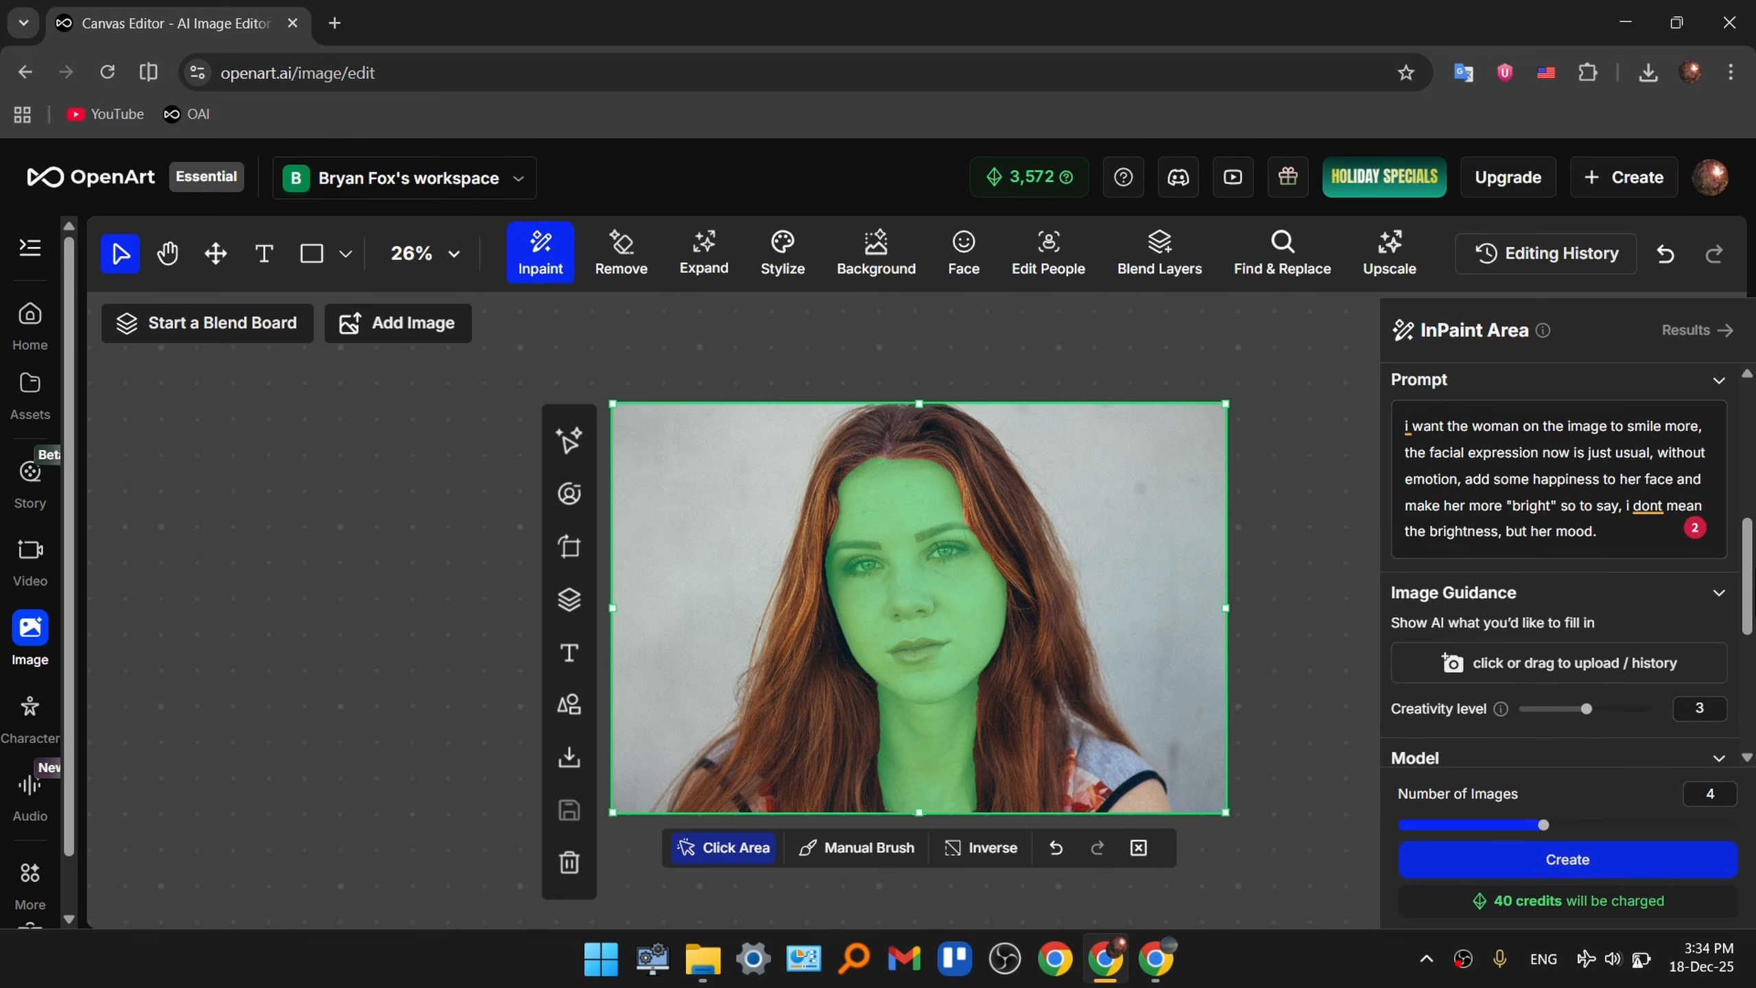
key(ctrl+a)
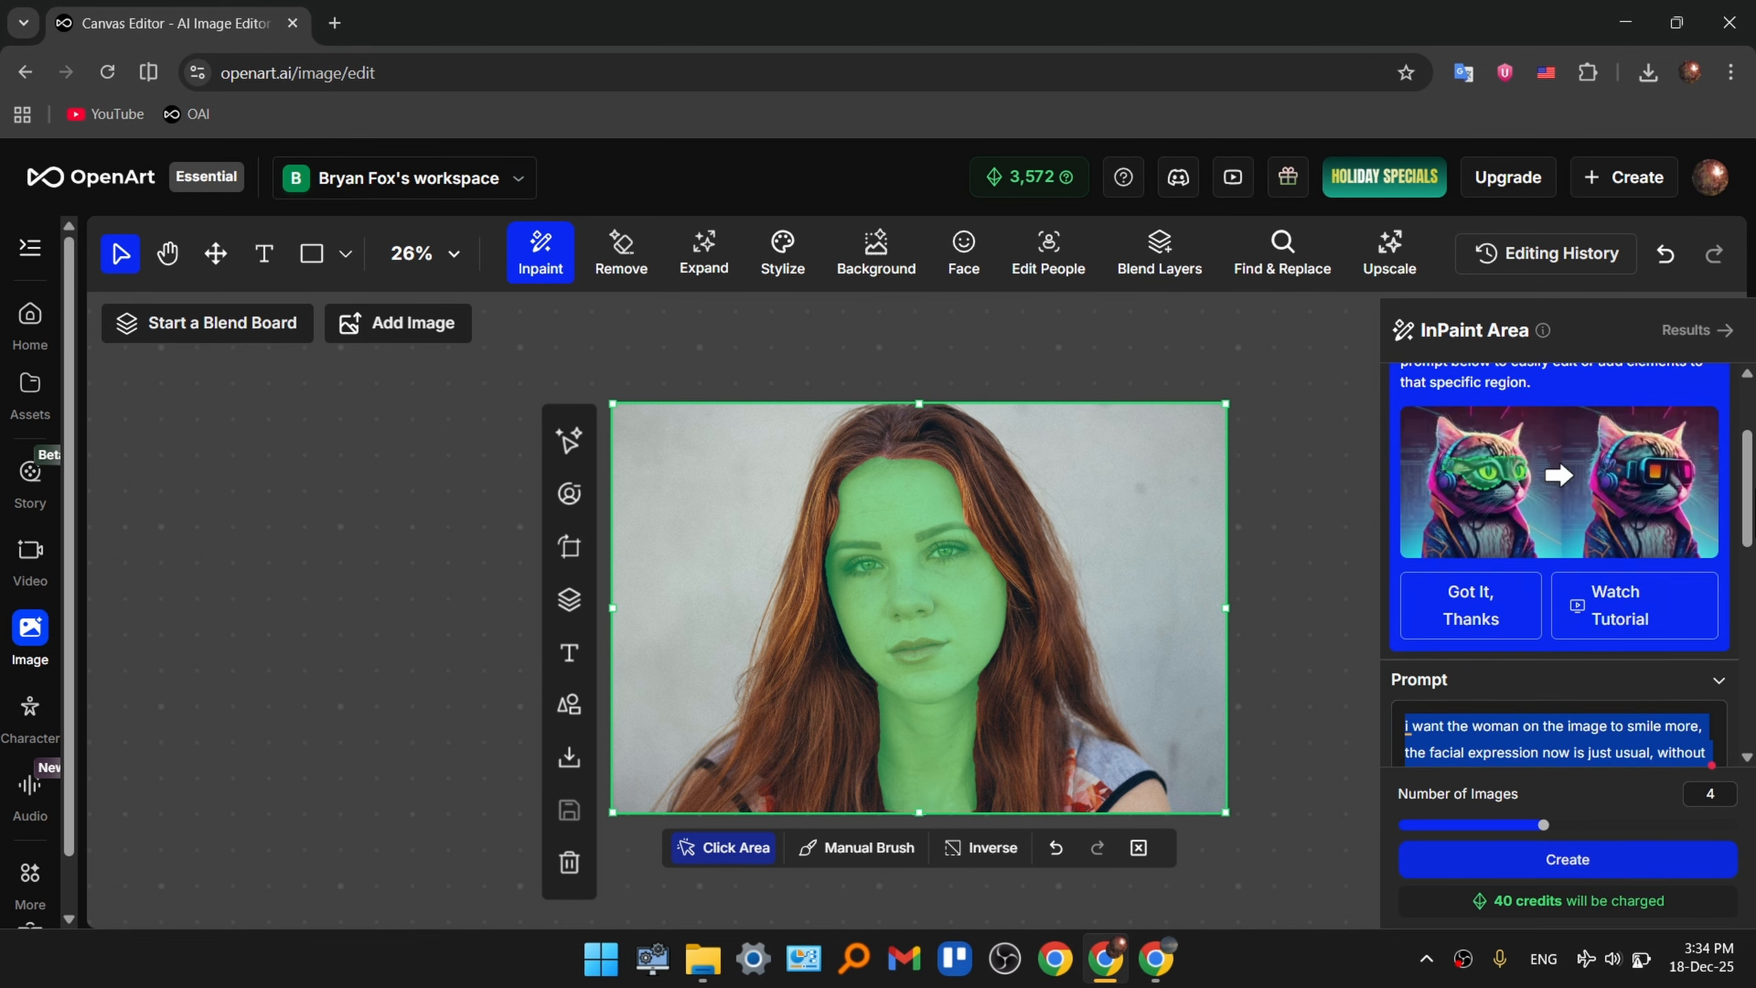
scroll(1560, 564, down, 2)
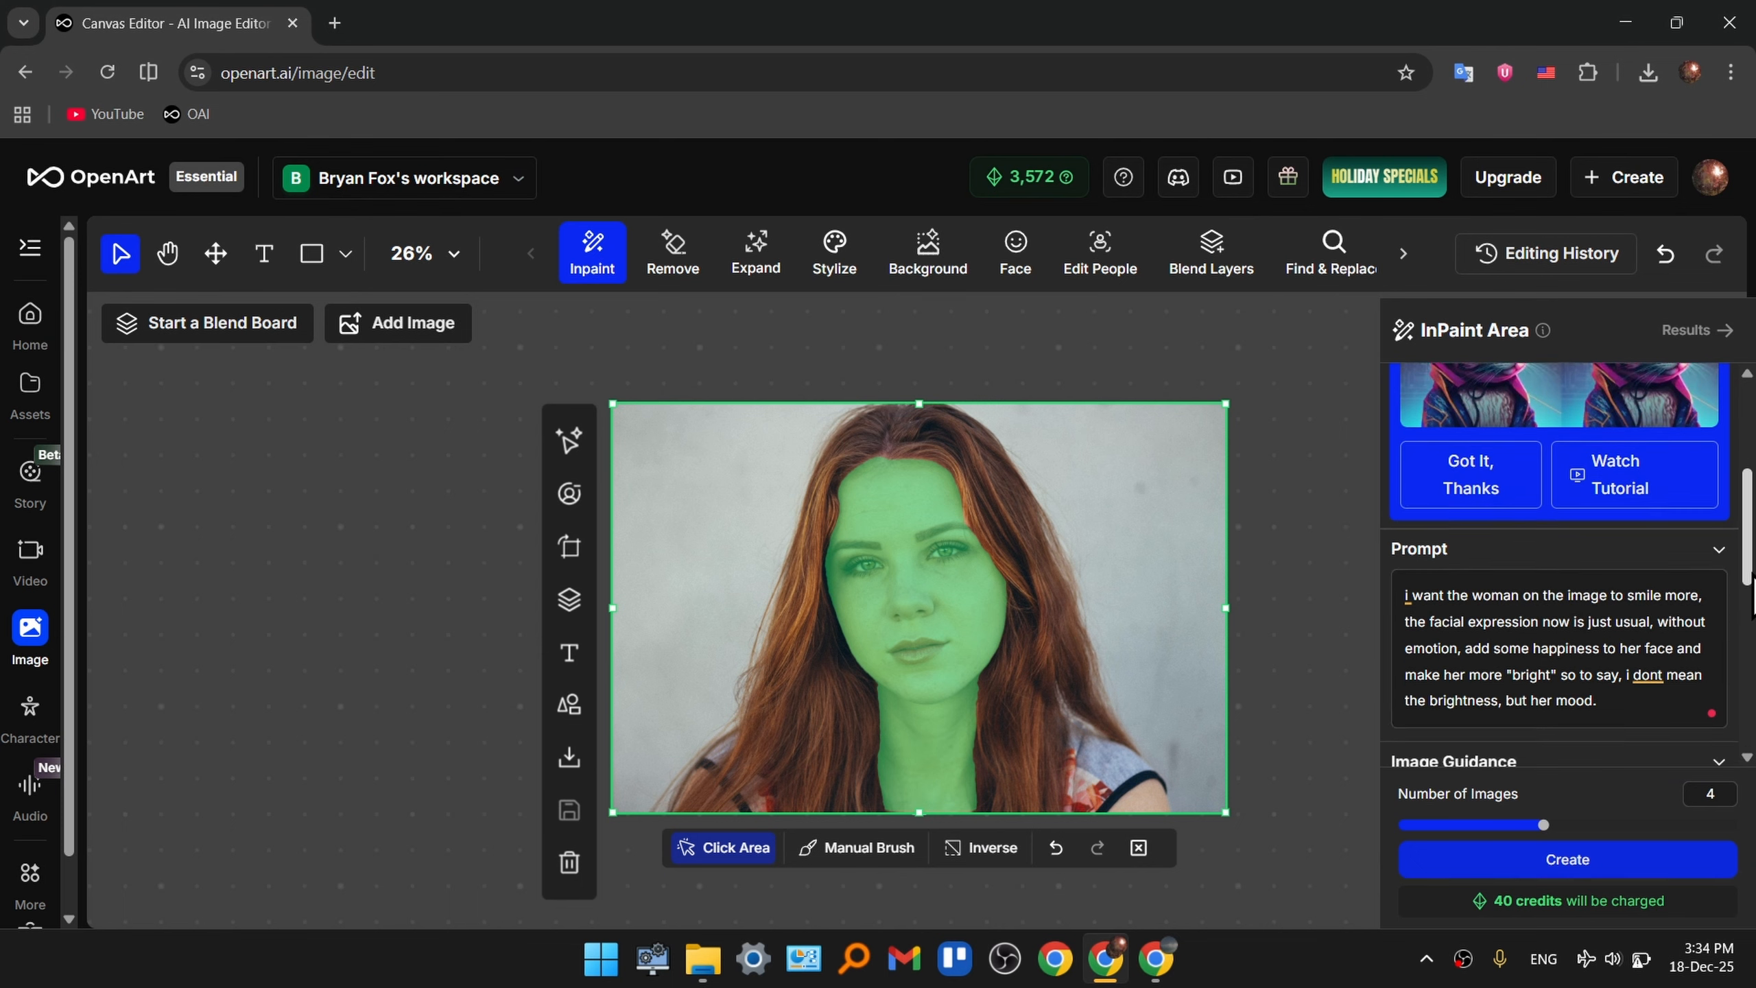
Step: Lower the creativity level of the image guidance to 1
click(1531, 672)
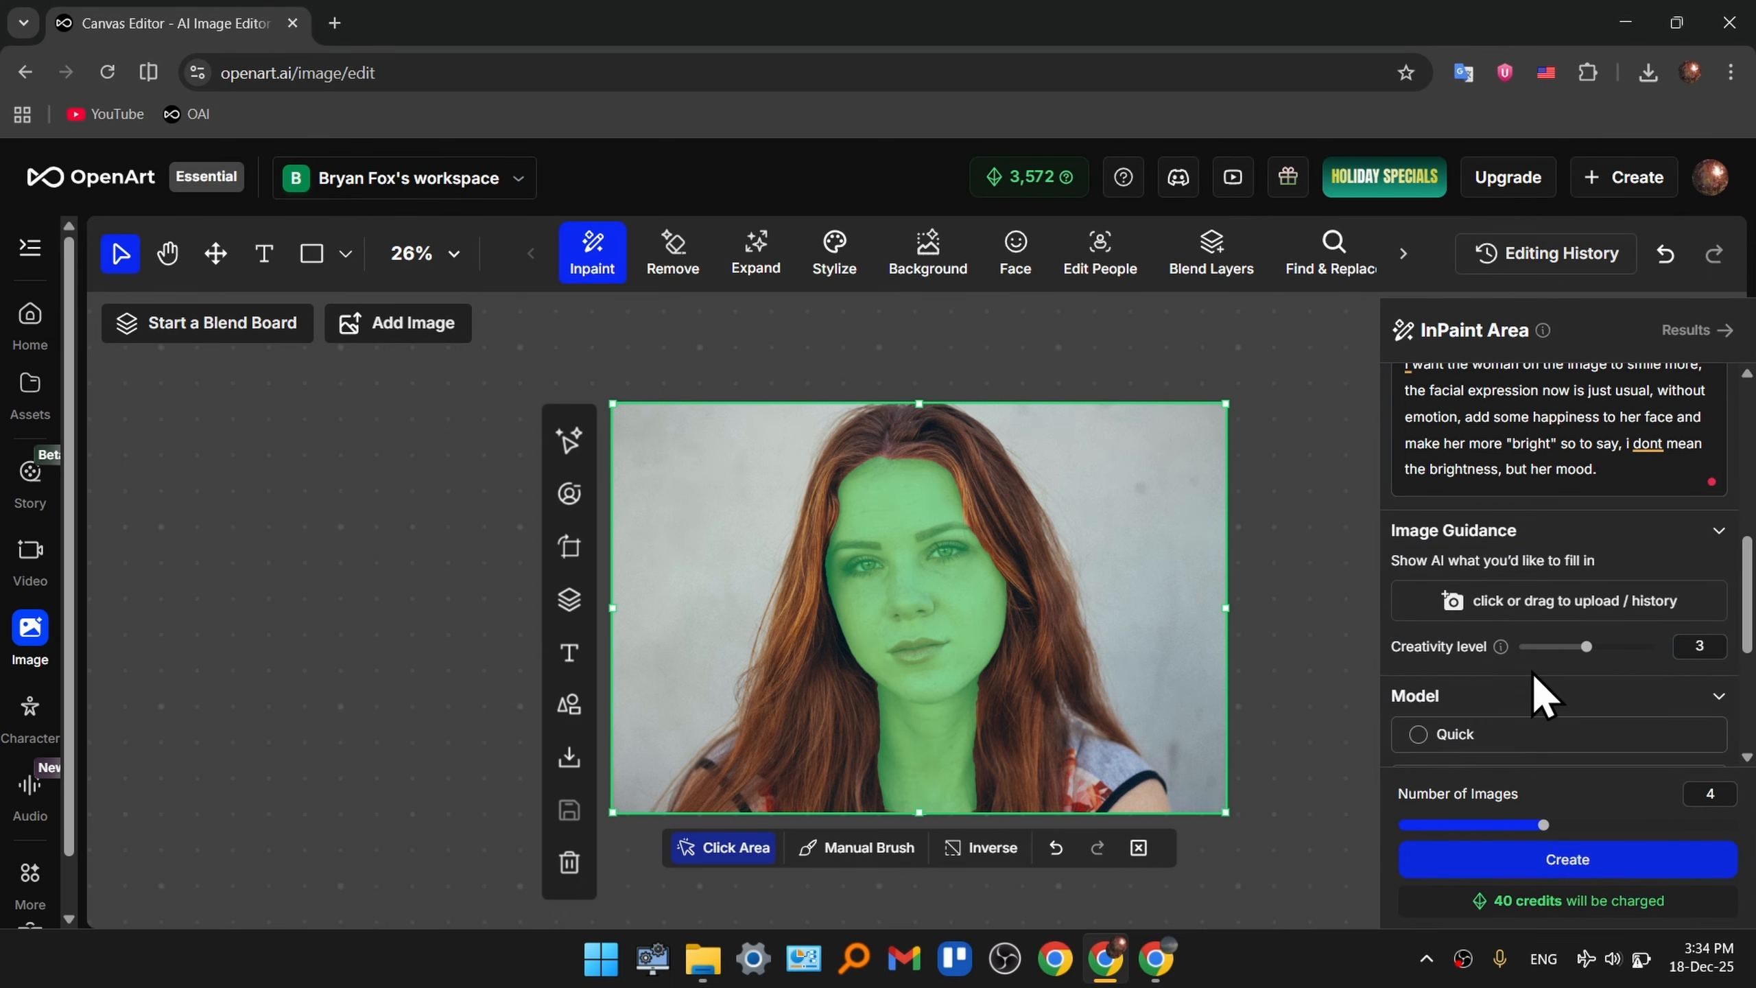
mouse_move(1500, 648)
drag(1586, 648, 1507, 651)
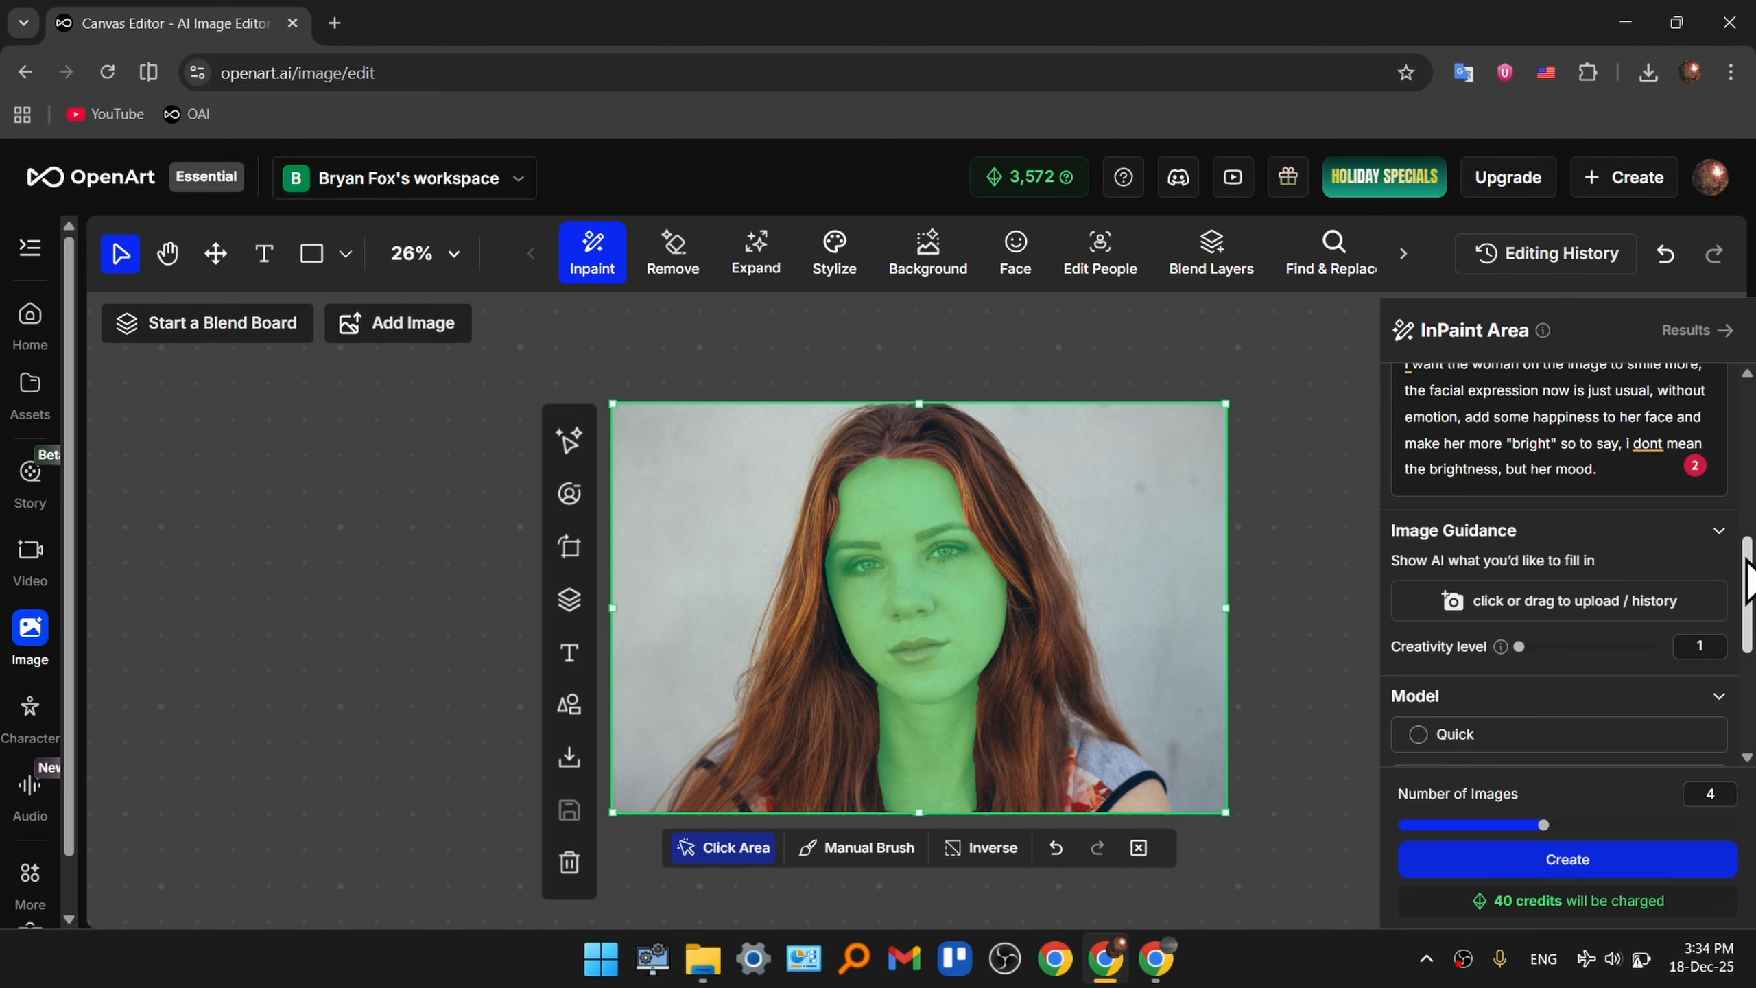
Step: Review the model and advanced settings, and generate 4 inpainted images of the masked face
drag(1750, 587, 1746, 643)
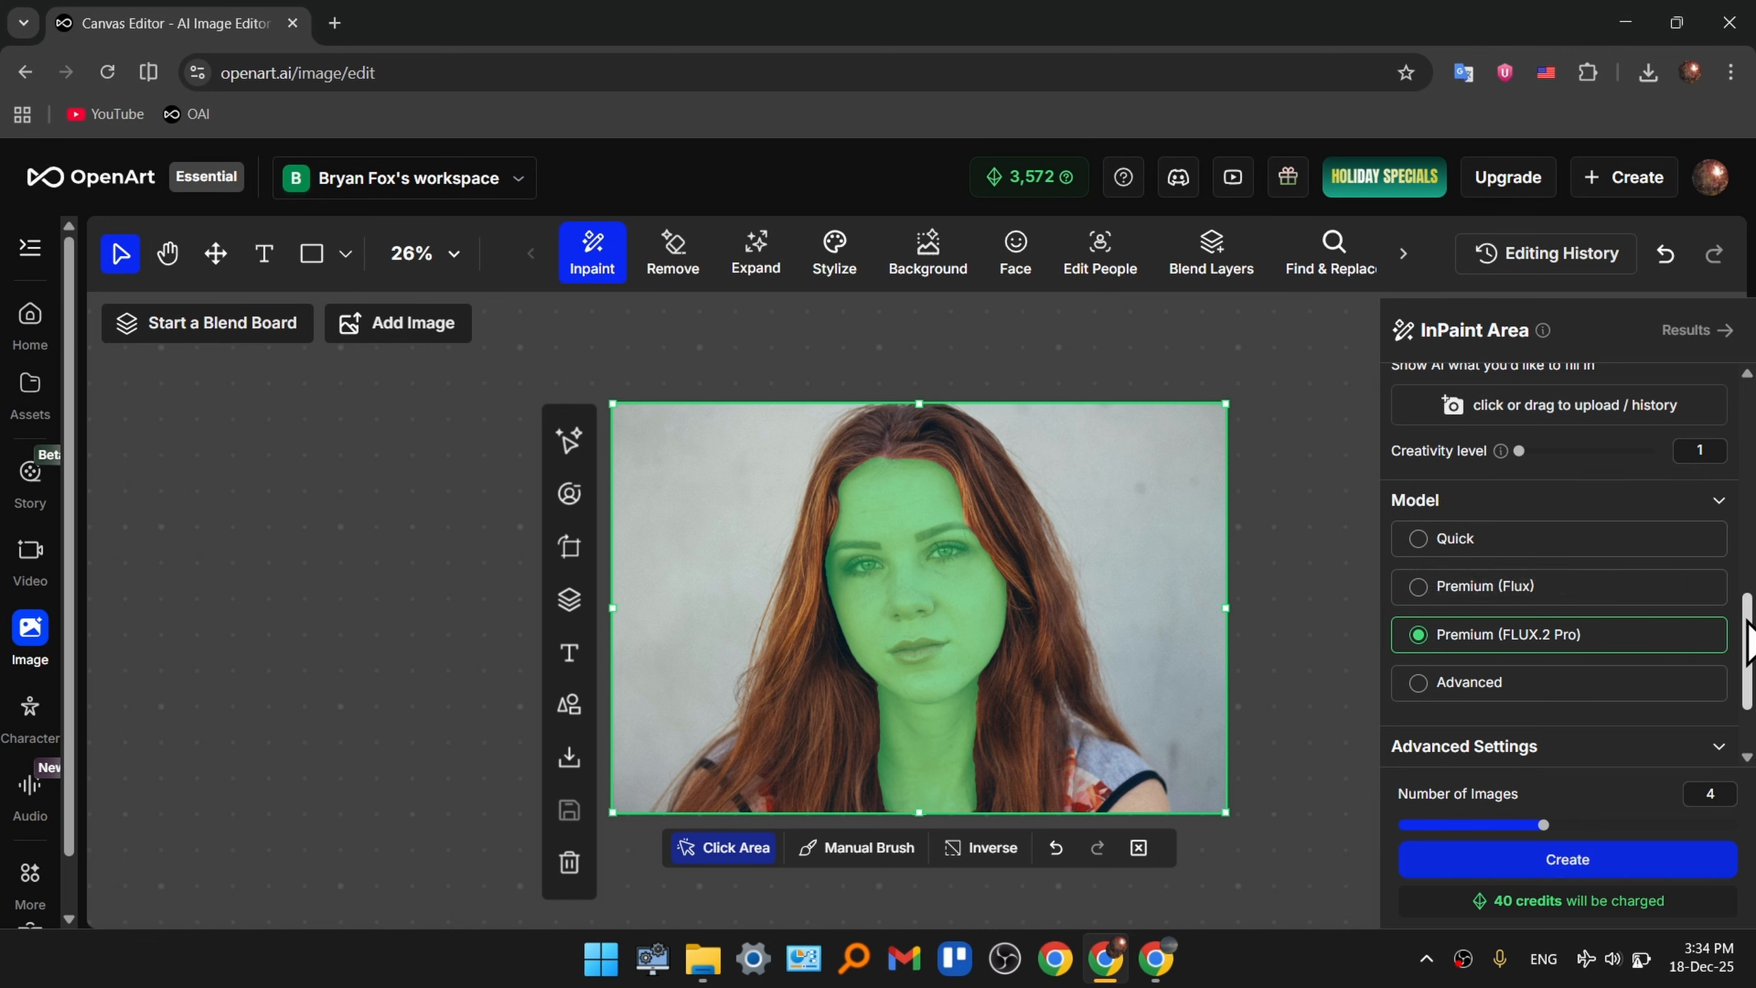
scroll(1679, 726, down, 2)
mouse_move(1442, 738)
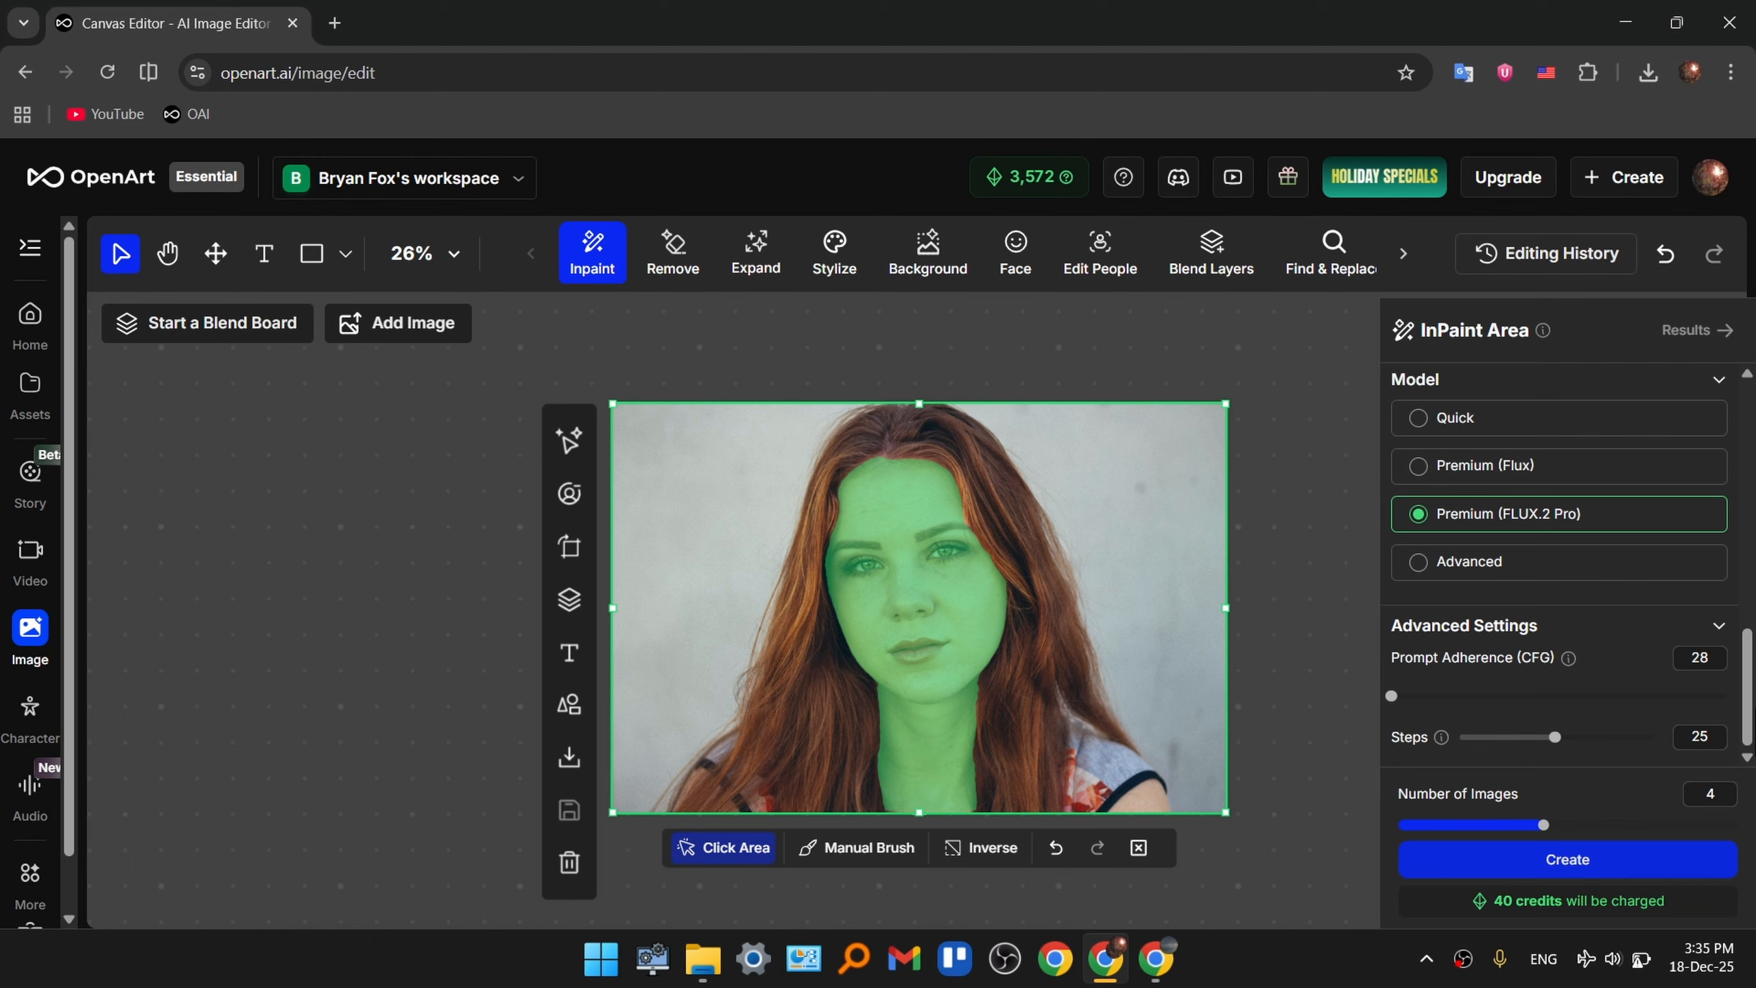
click(1711, 796)
click(1610, 922)
click(1568, 861)
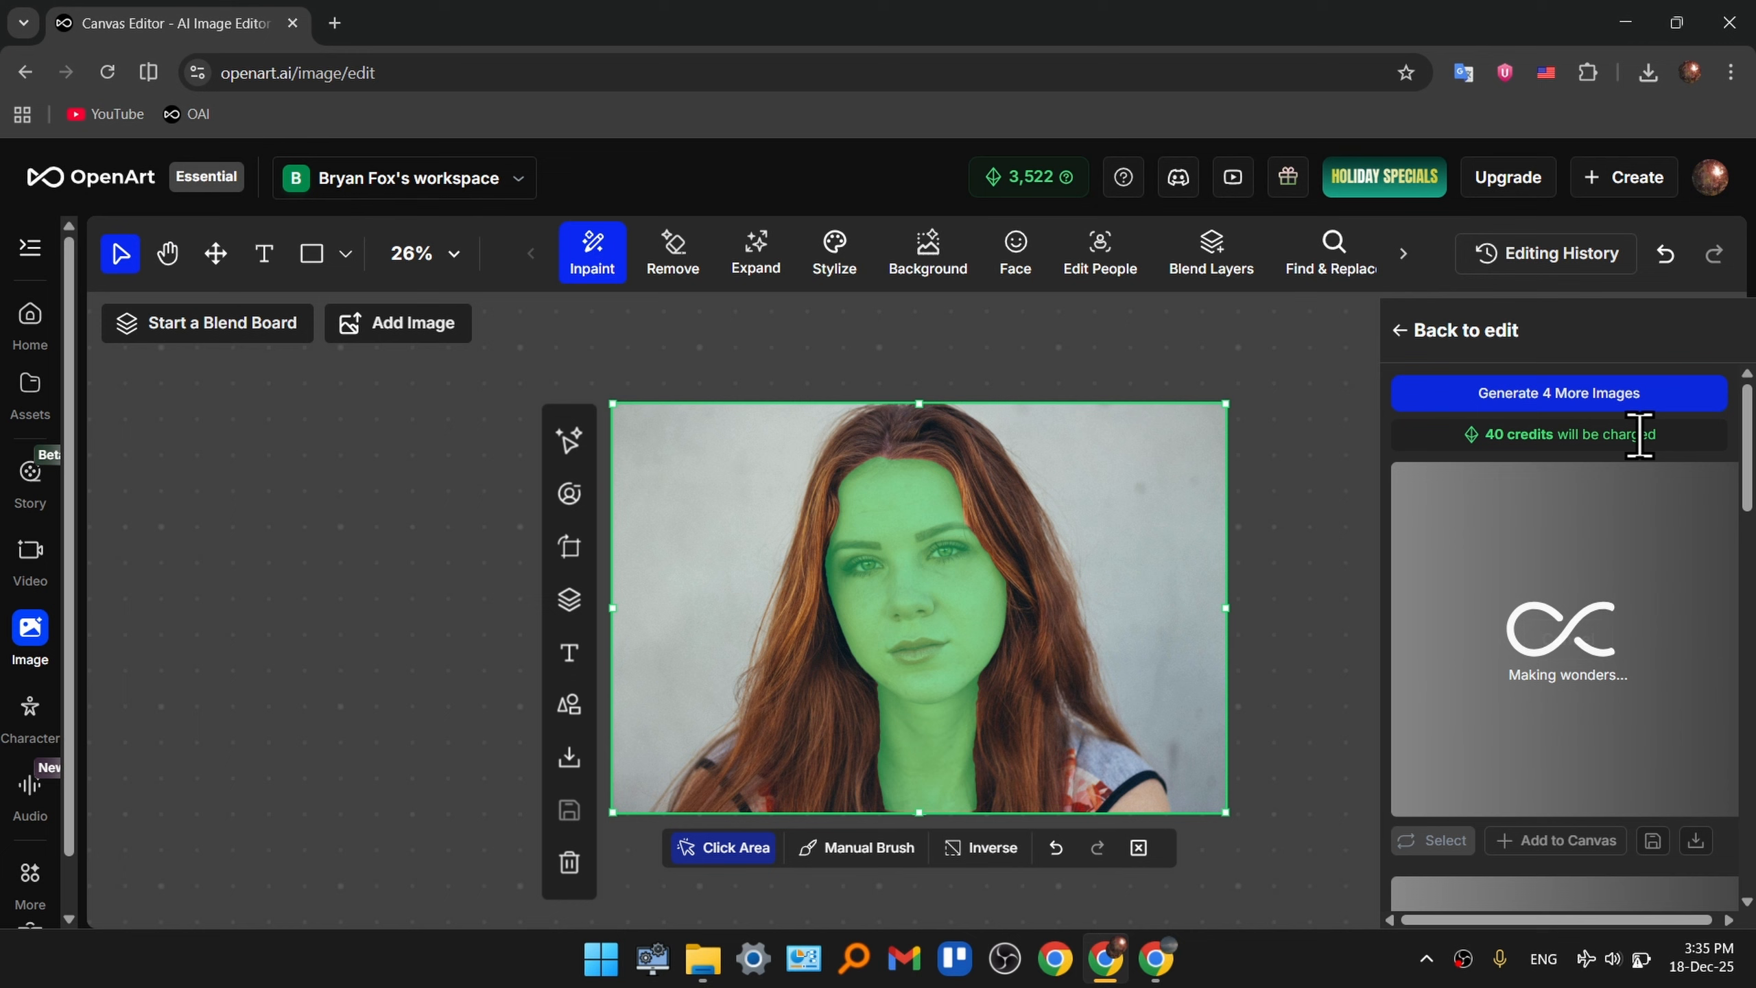
Step: Examine the generated smiling portraits one after another in the enlarged preview, and close the preview
scroll(1642, 435, down, 3)
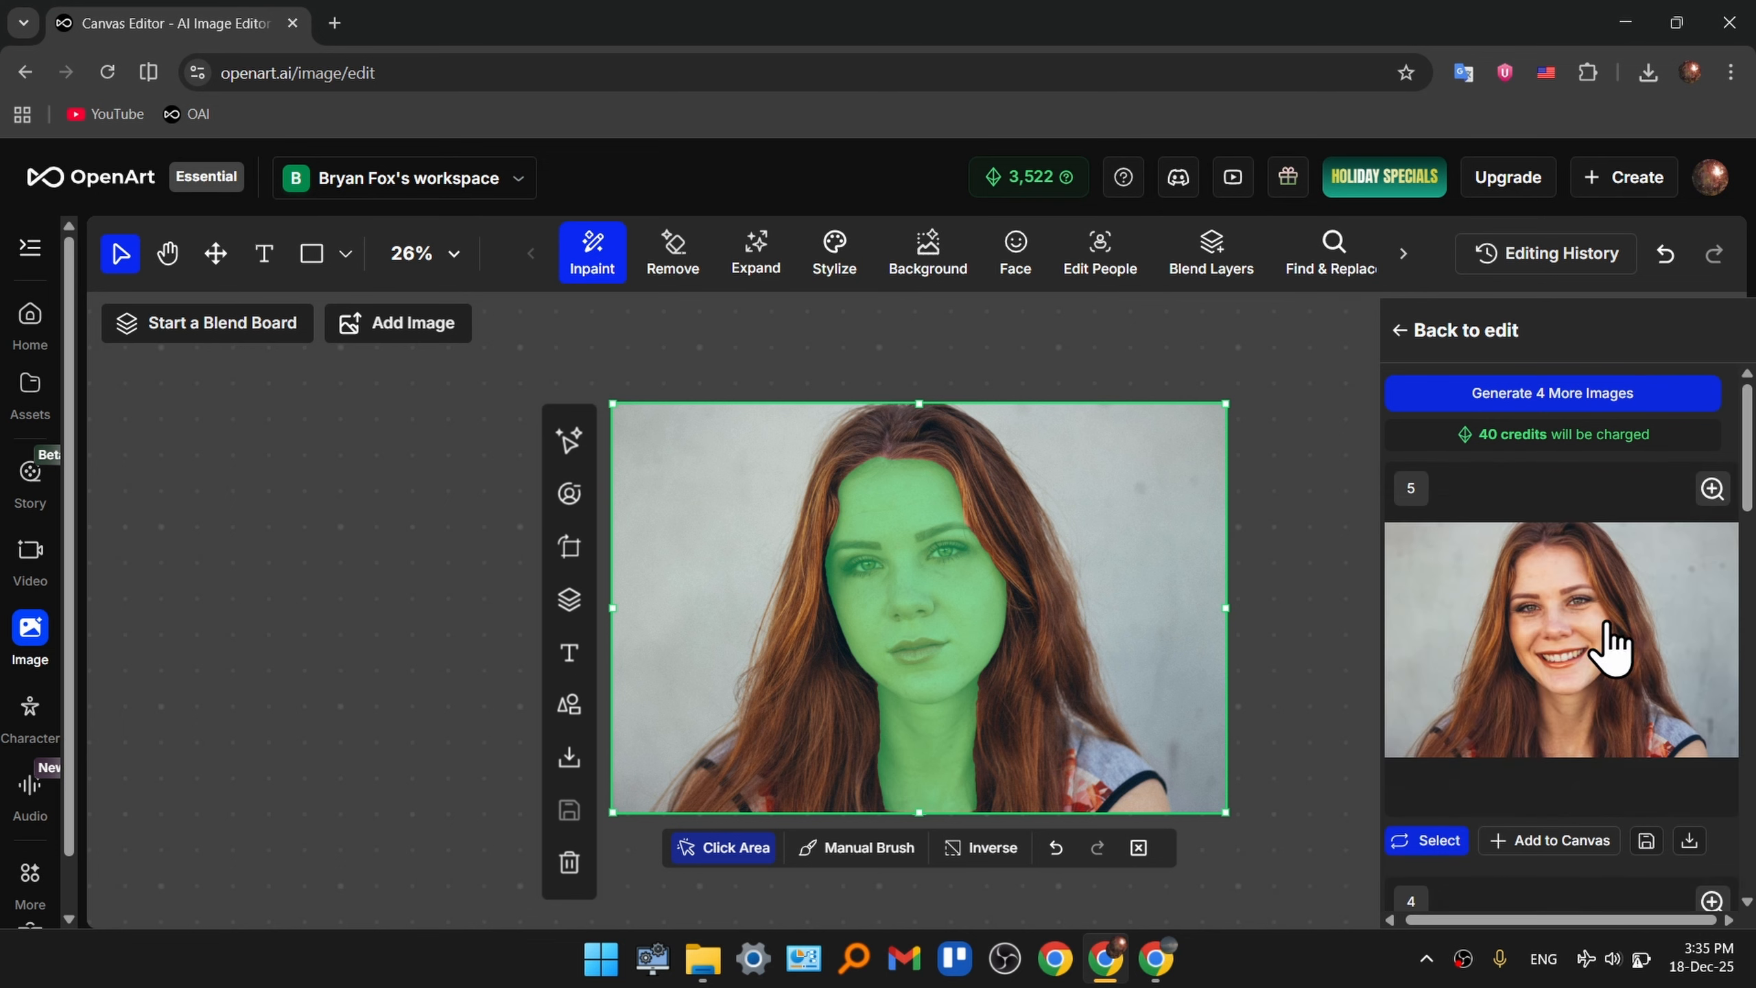
click(1565, 668)
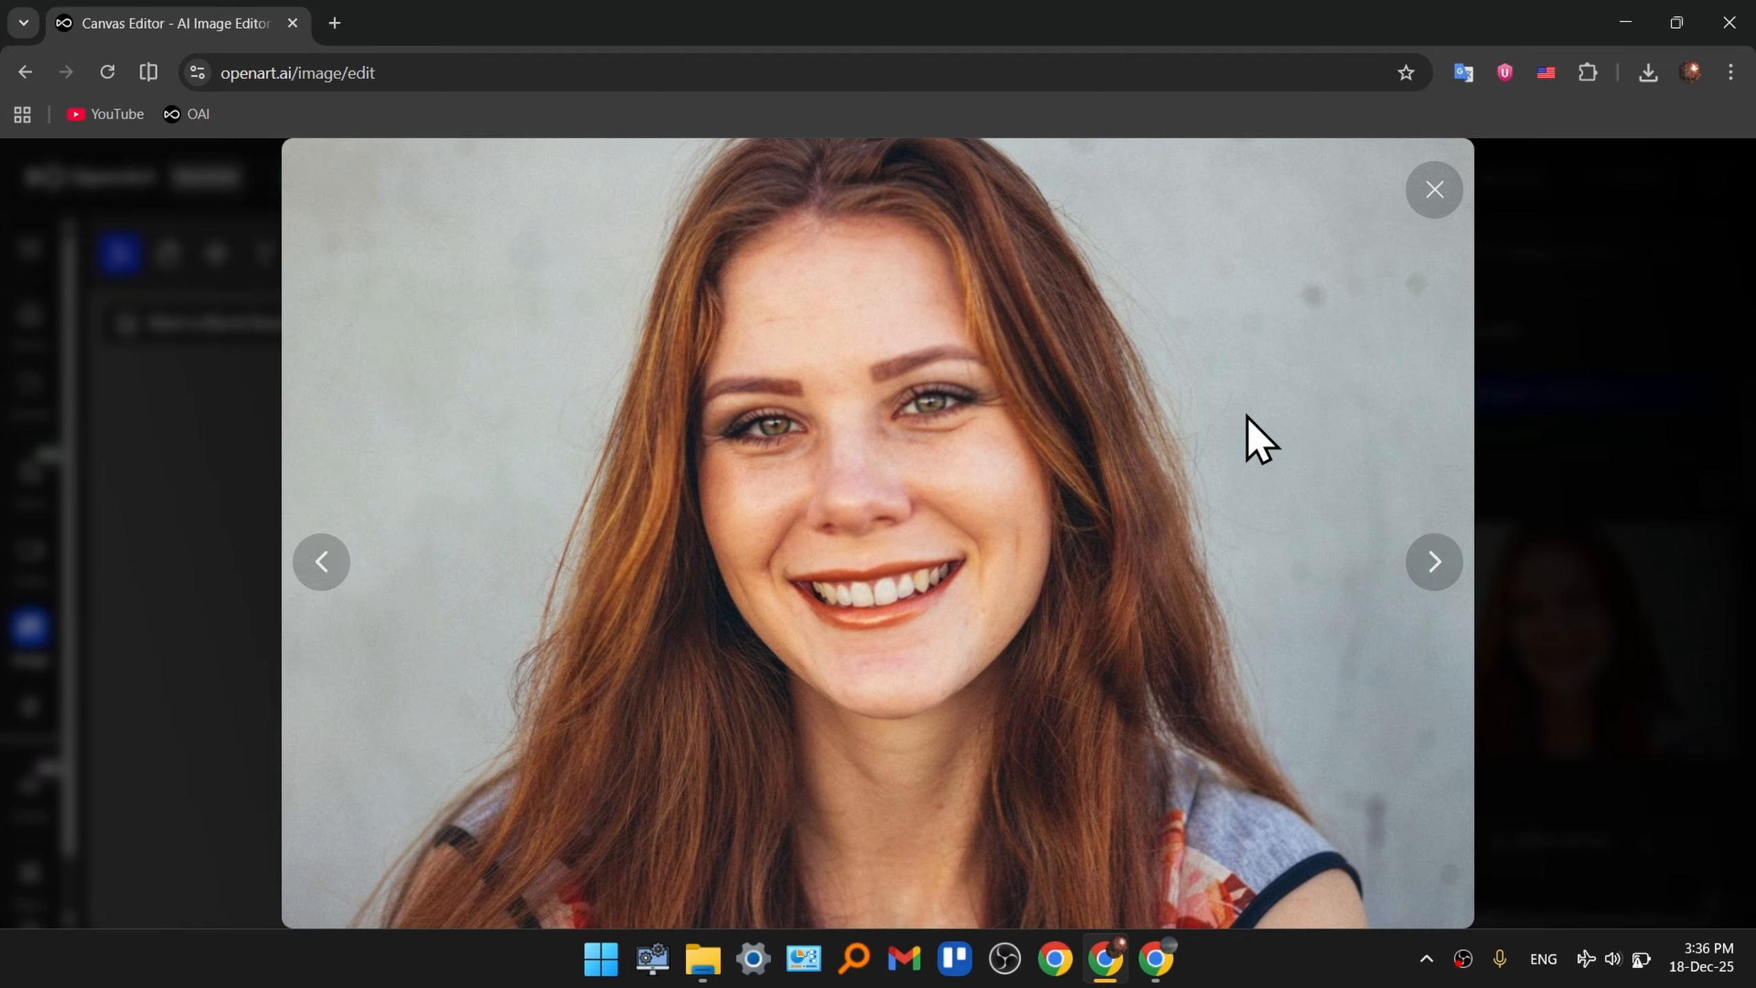
click(1430, 195)
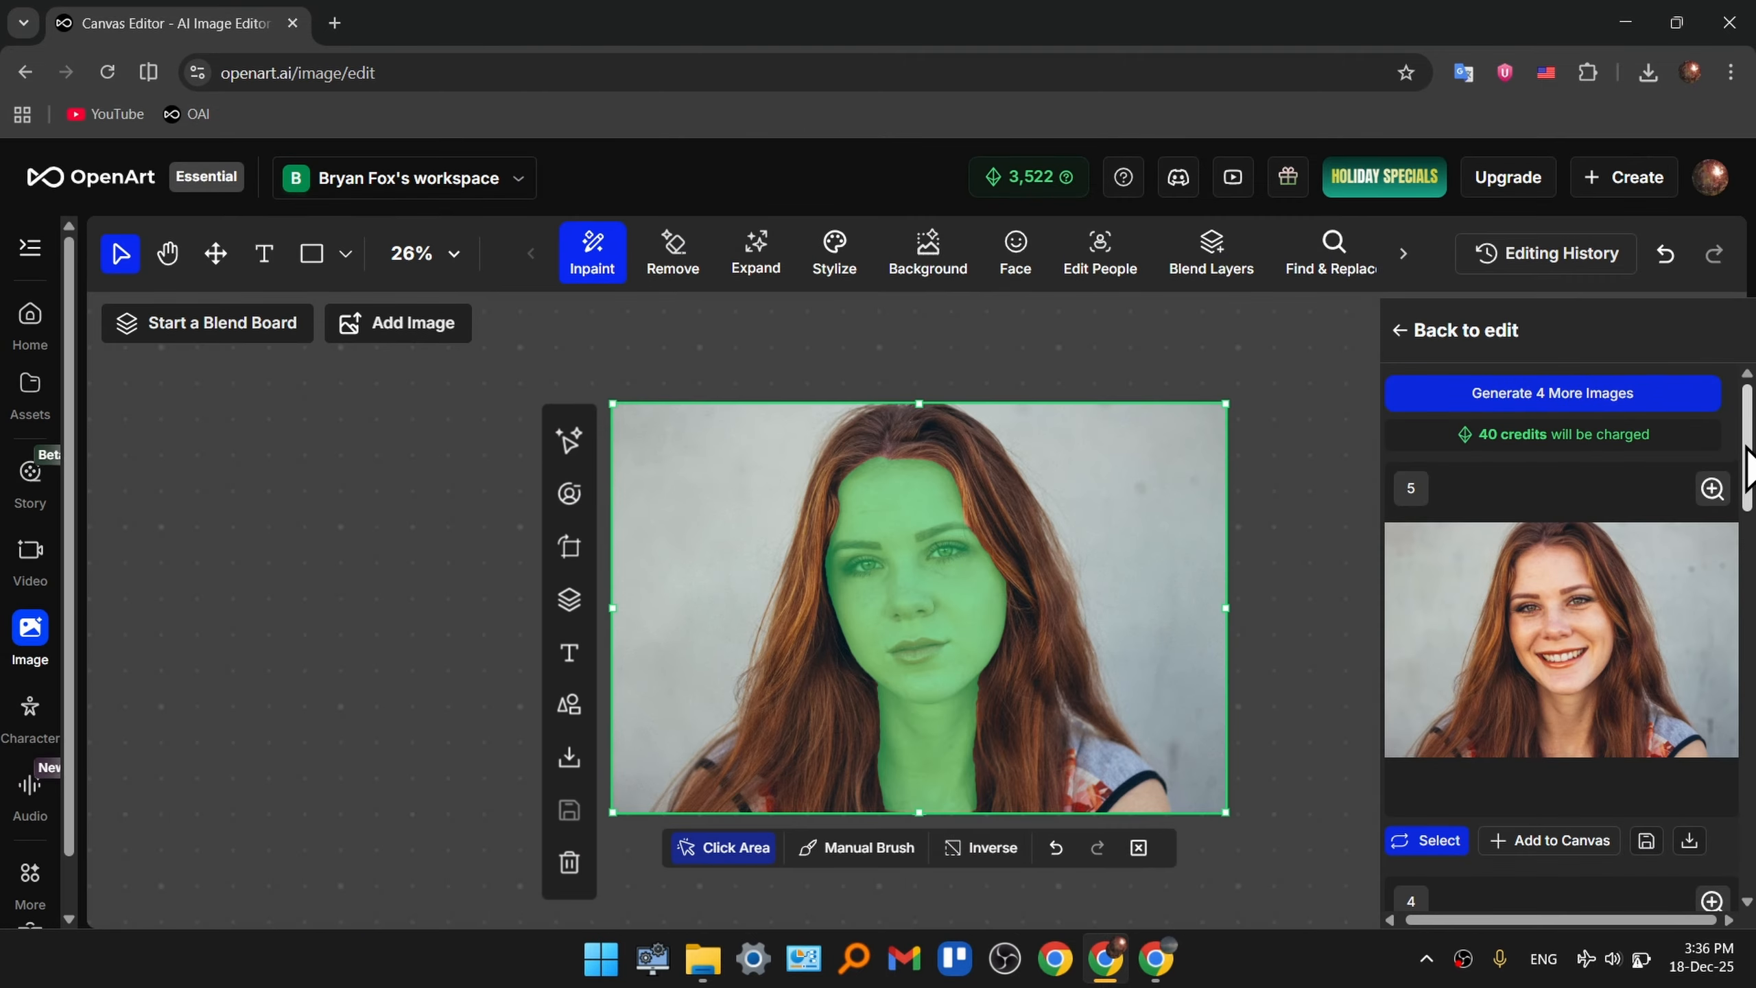
scroll(1748, 471, down, 6)
click(1548, 658)
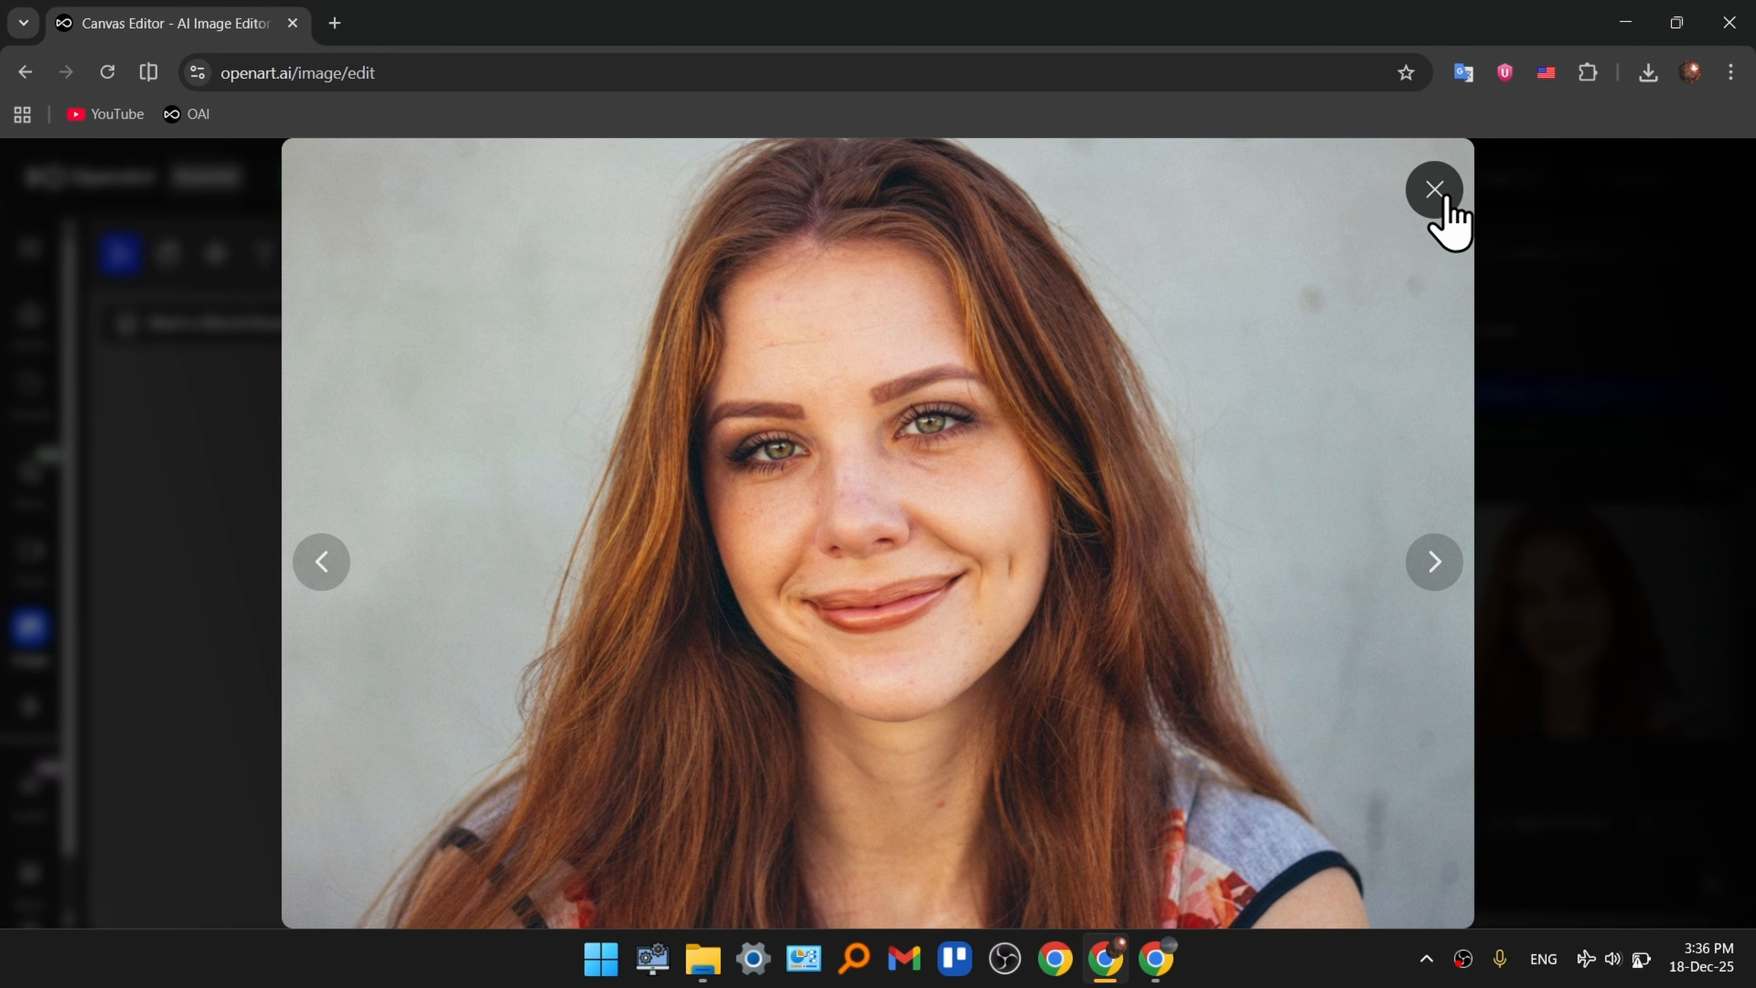
click(1436, 569)
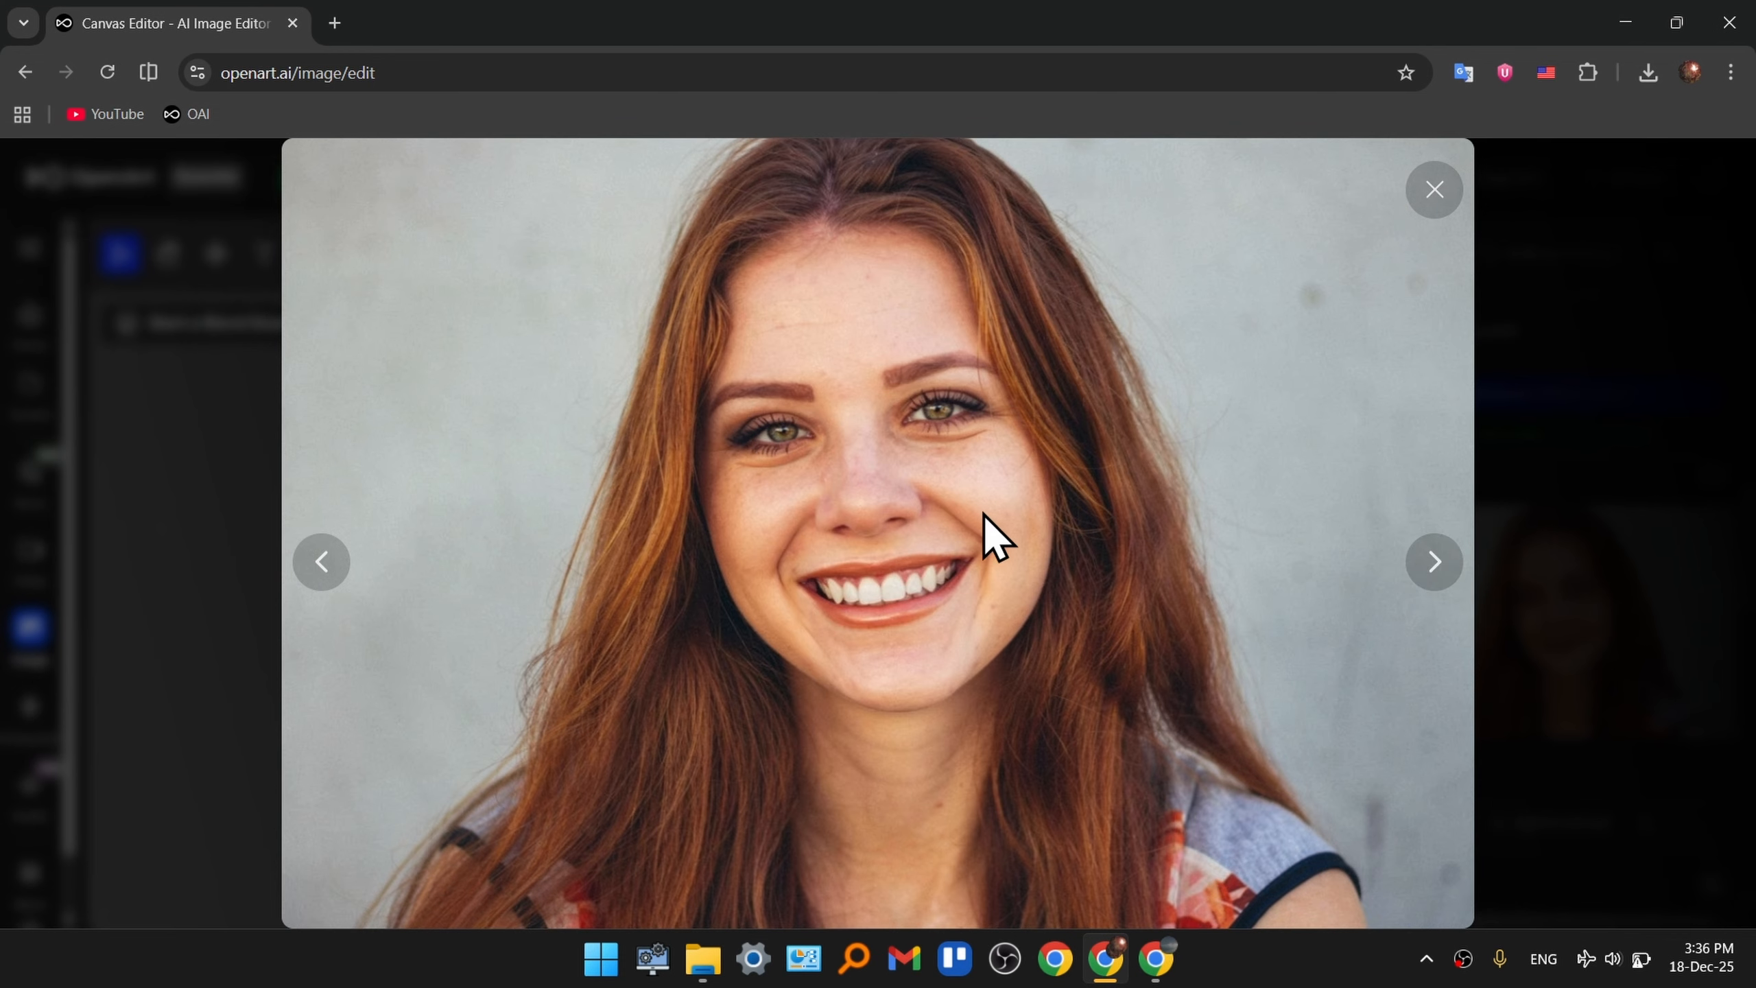
click(1436, 577)
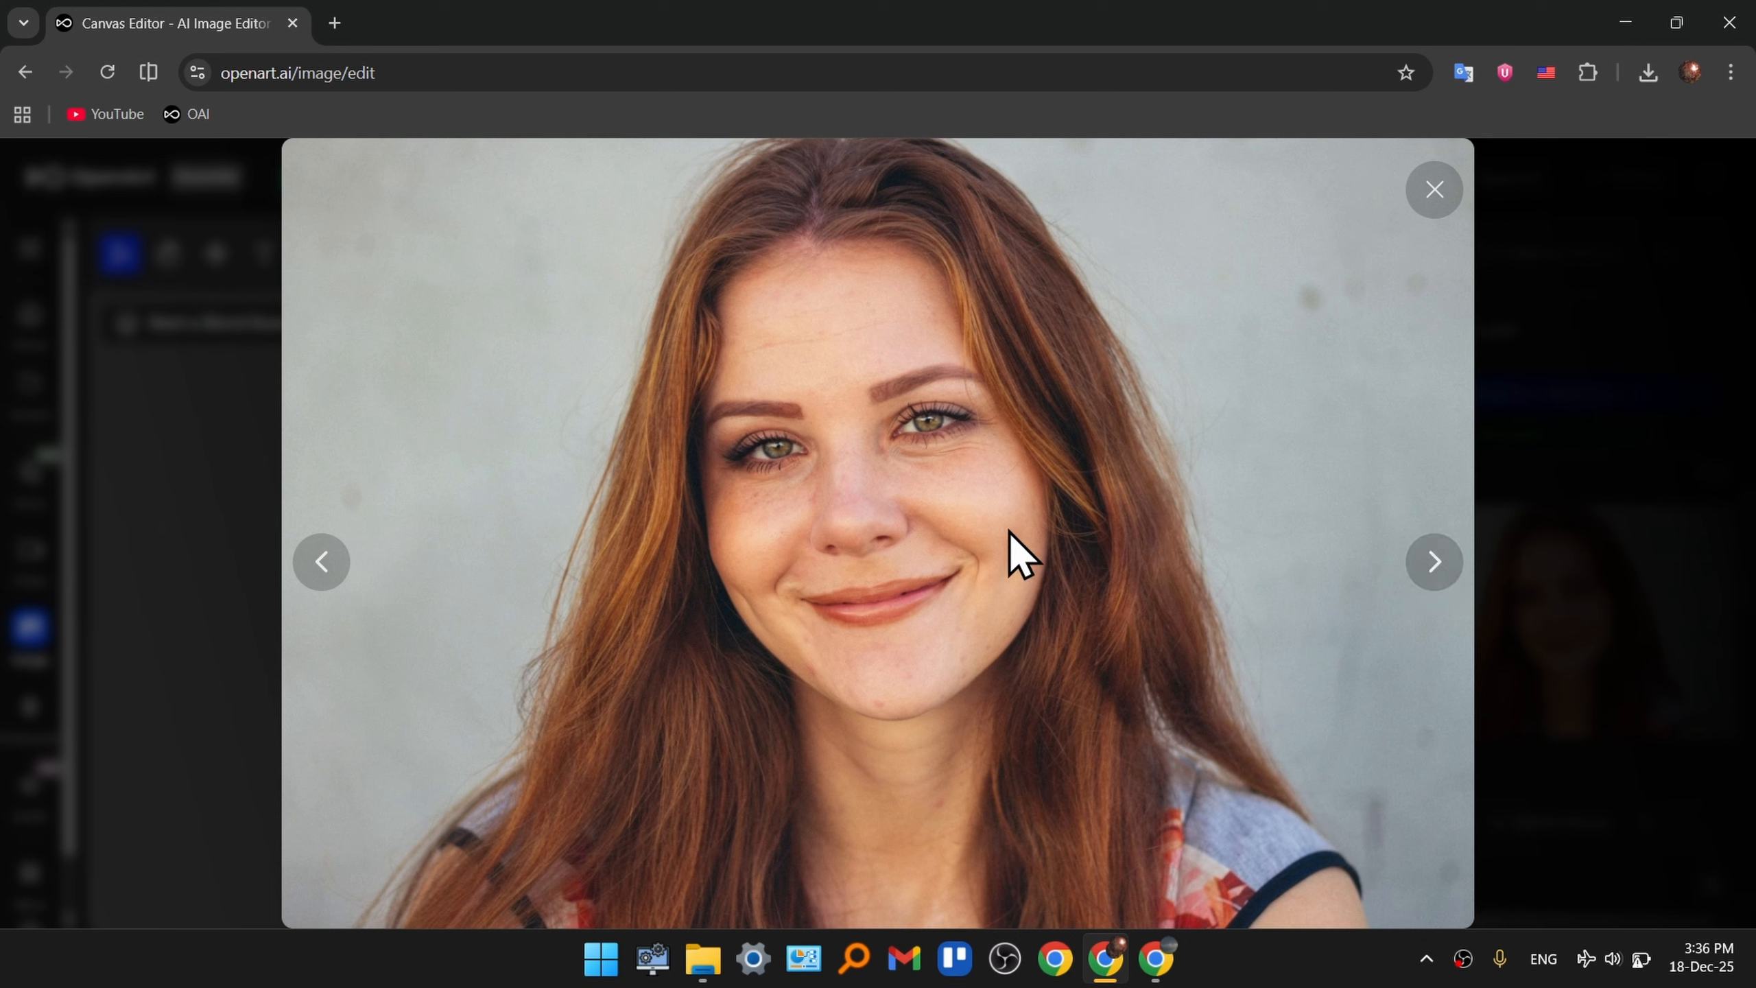
click(1438, 191)
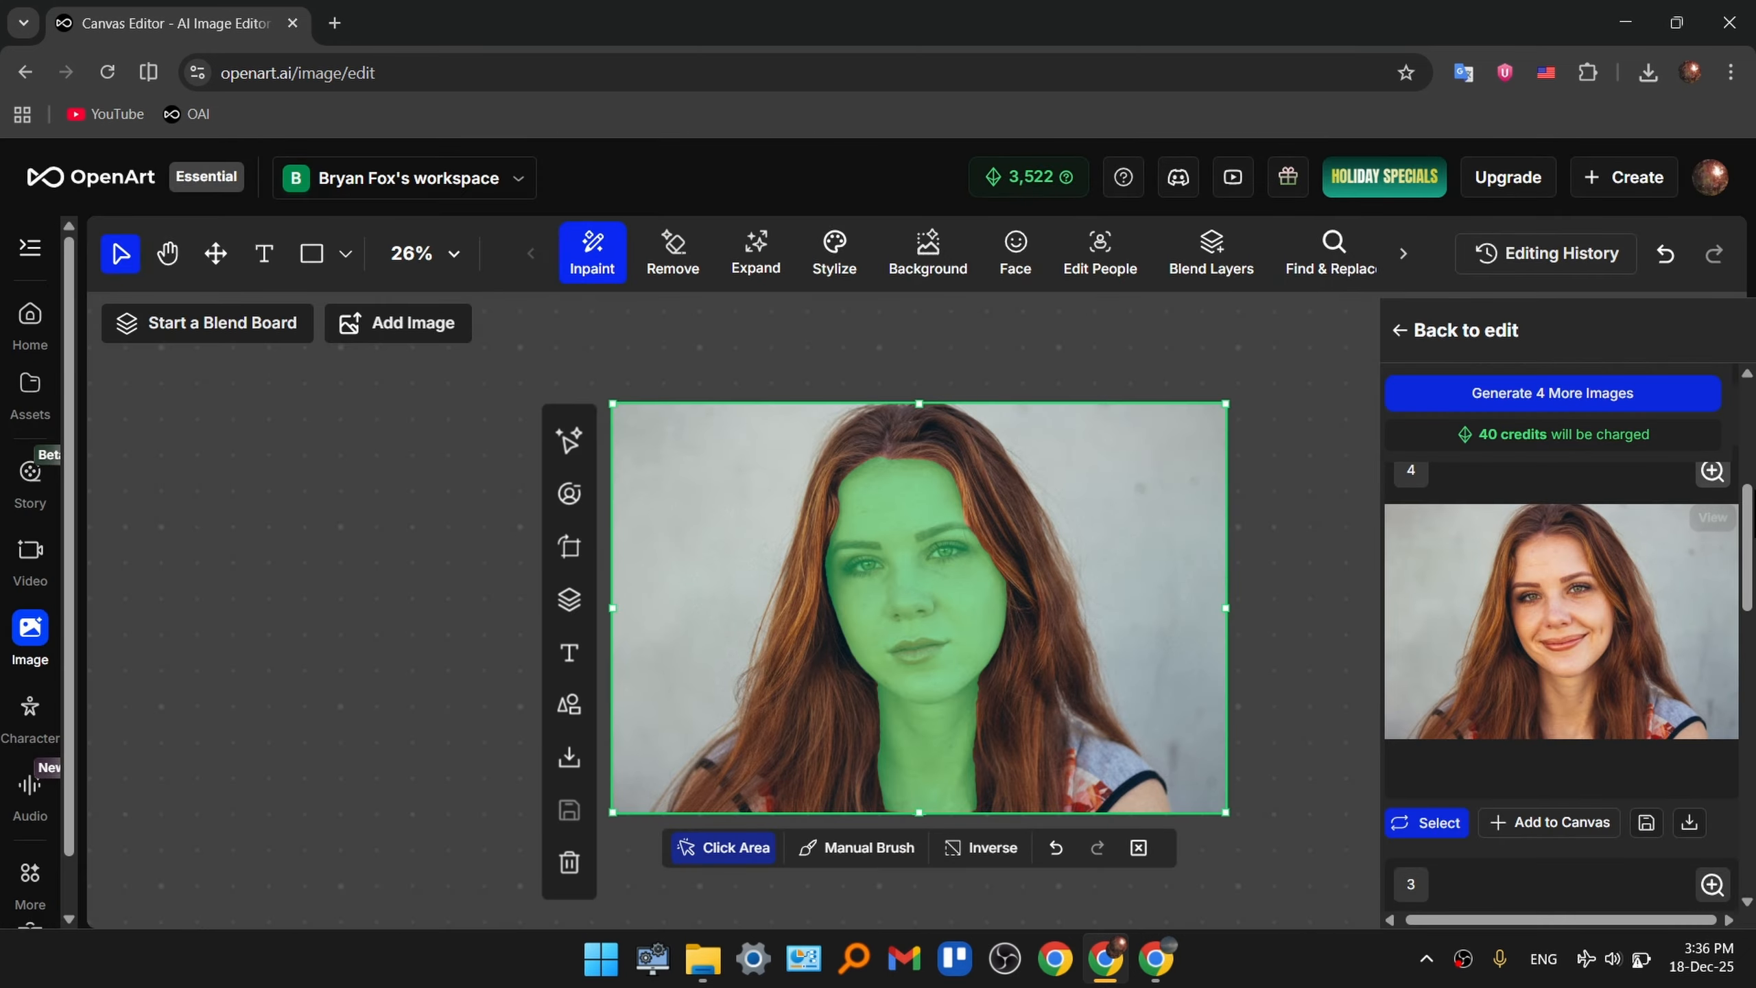
Step: Browse the remaining generated results, clear the accidental highlight over result 3, and reselect the portrait on the canvas
scroll(1563, 623, down, 4)
scroll(1729, 664, down, 2)
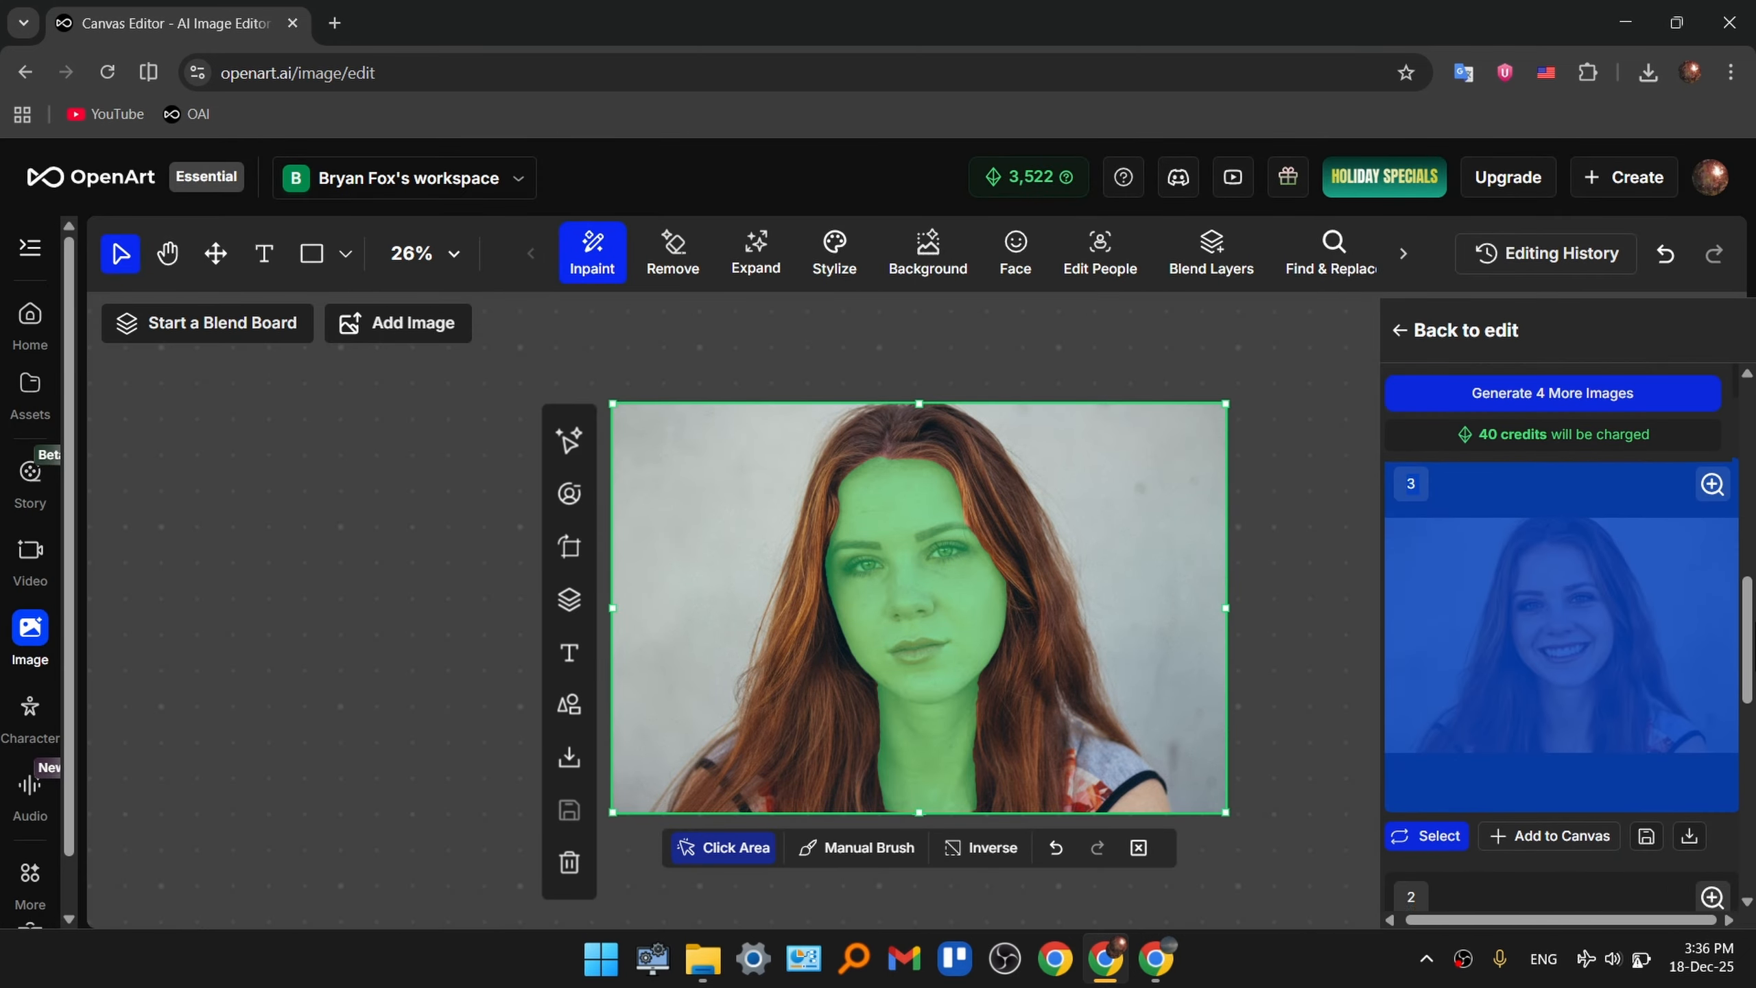
scroll(1733, 484, up, 1)
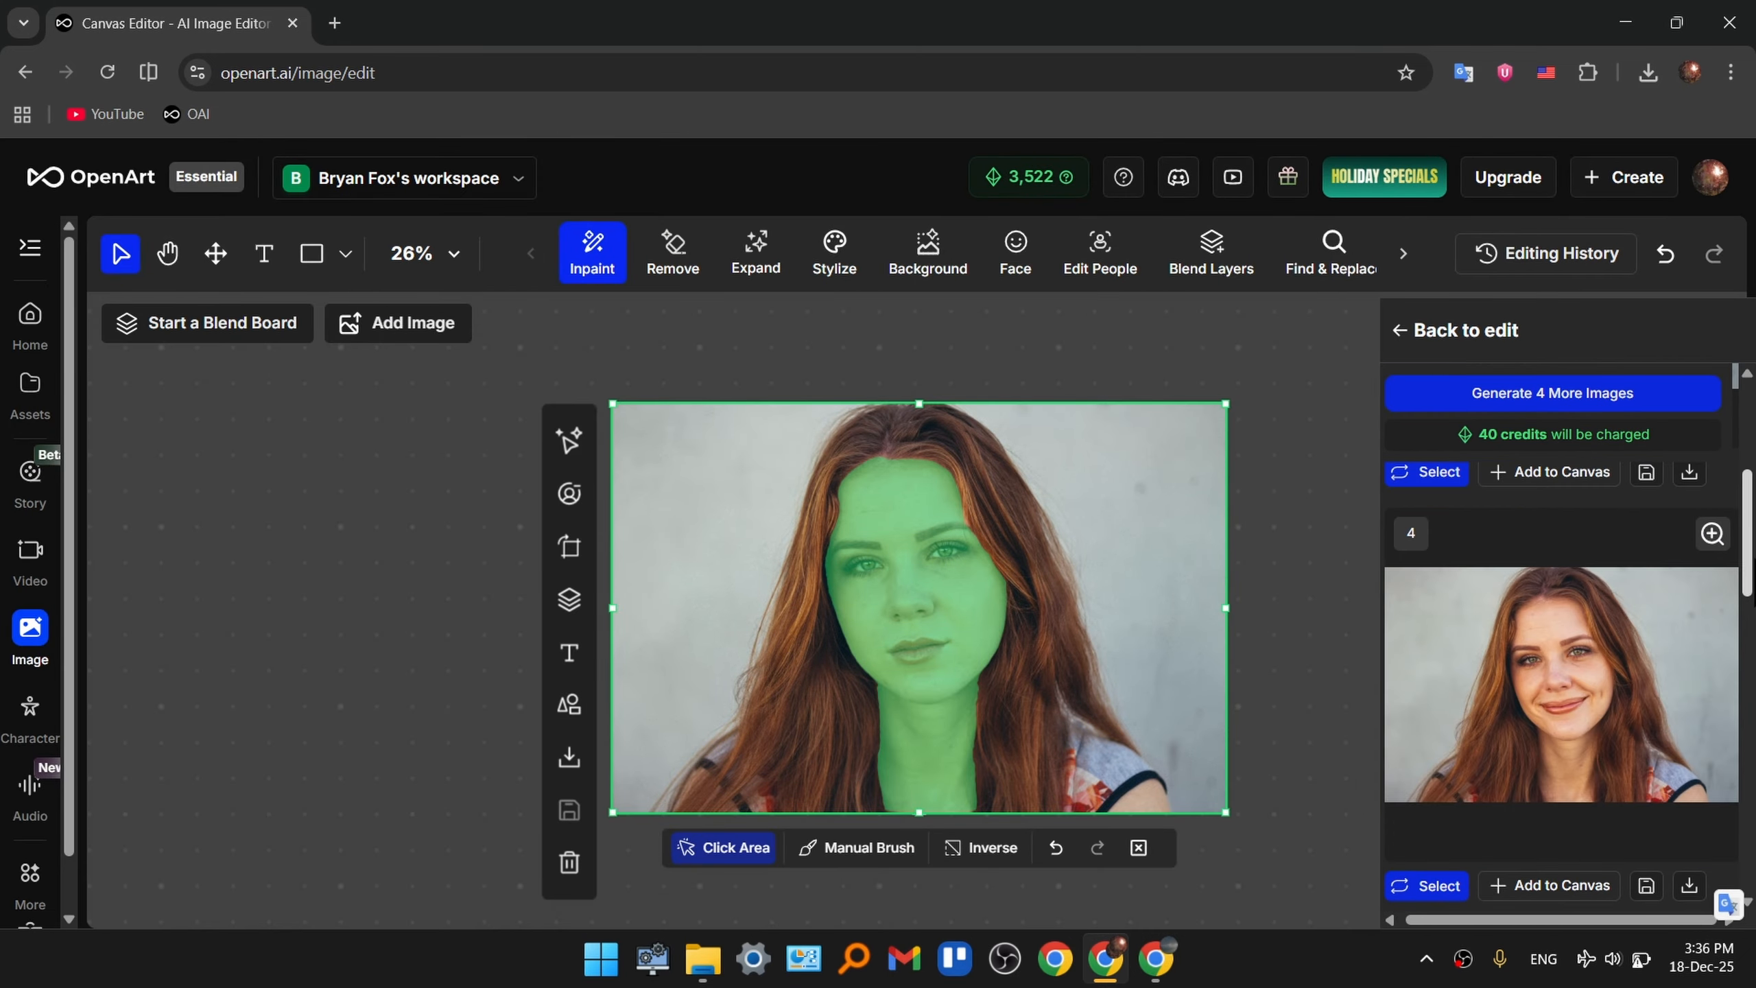
scroll(1563, 691, down, 2)
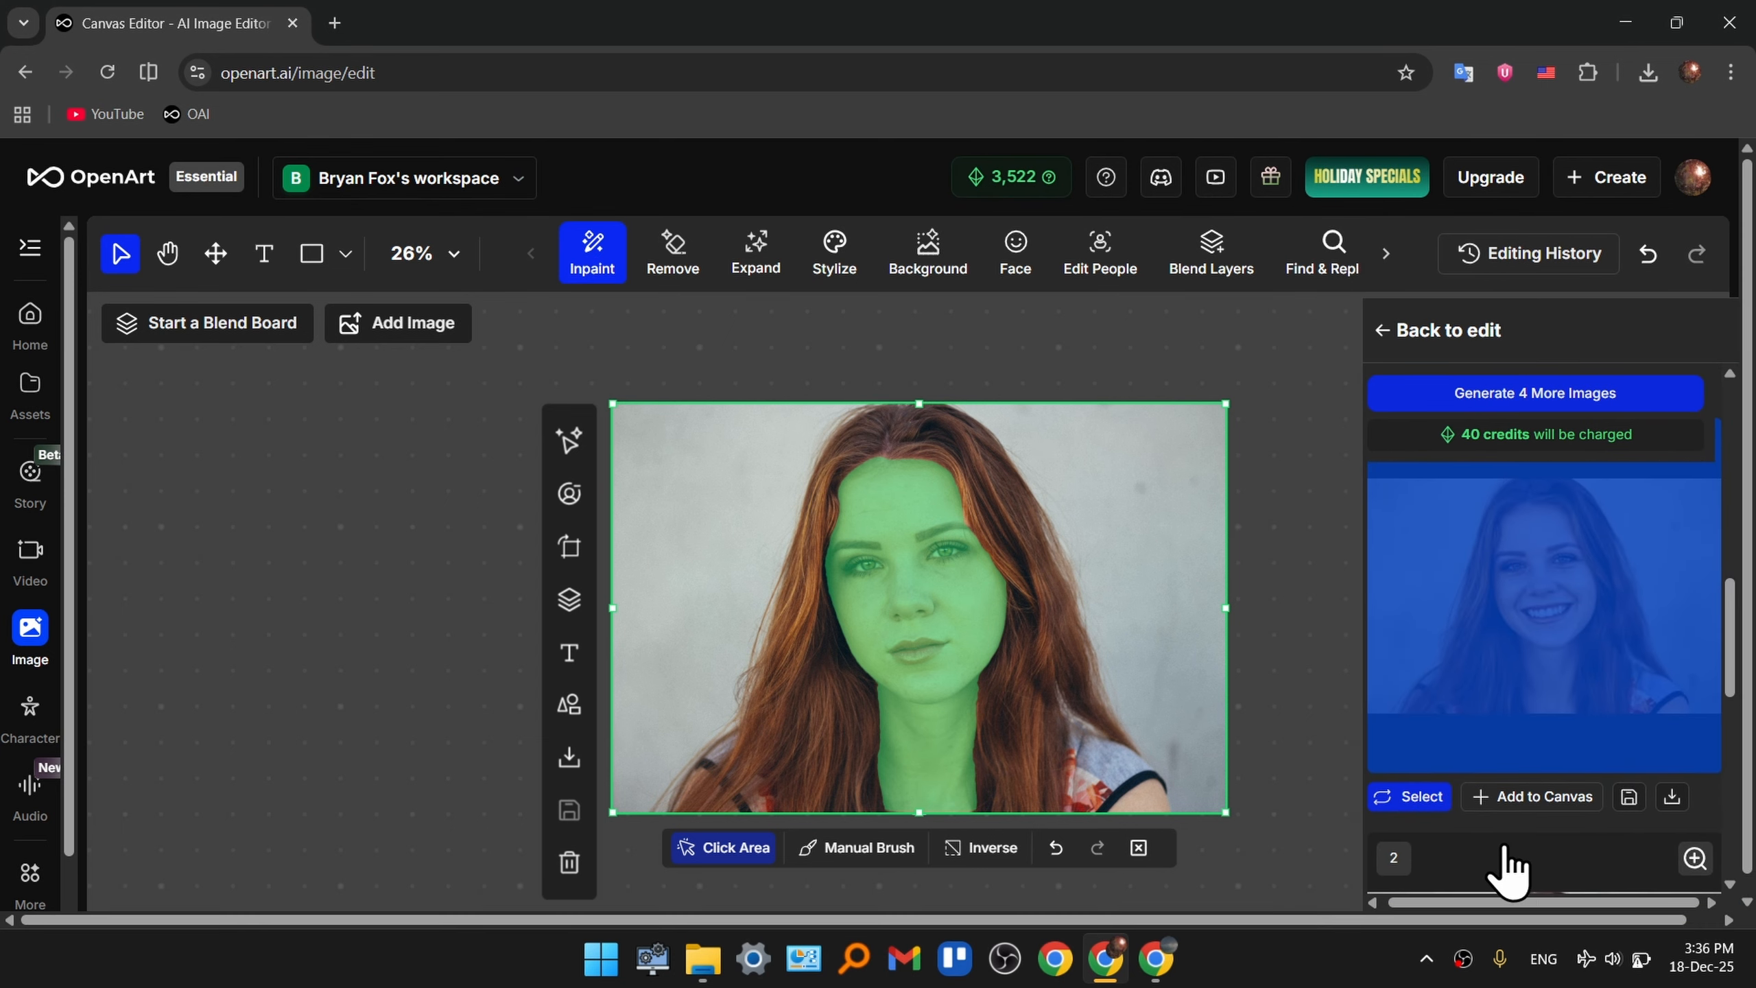
click(1280, 707)
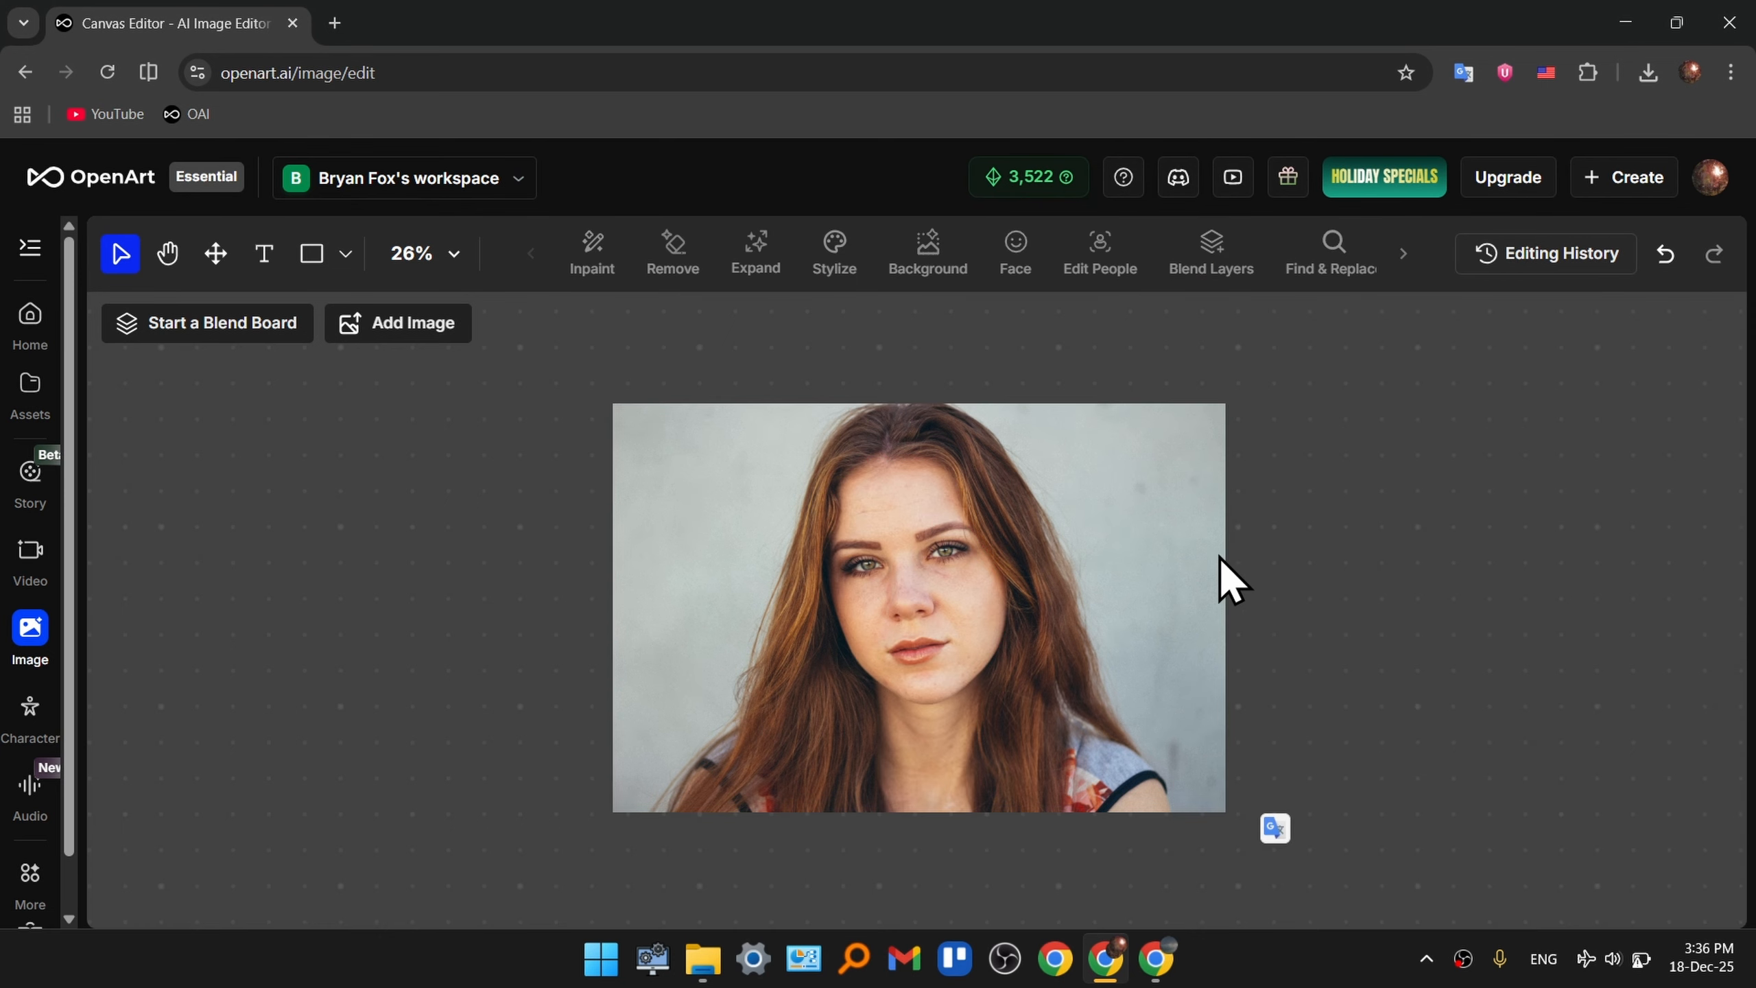
click(1012, 580)
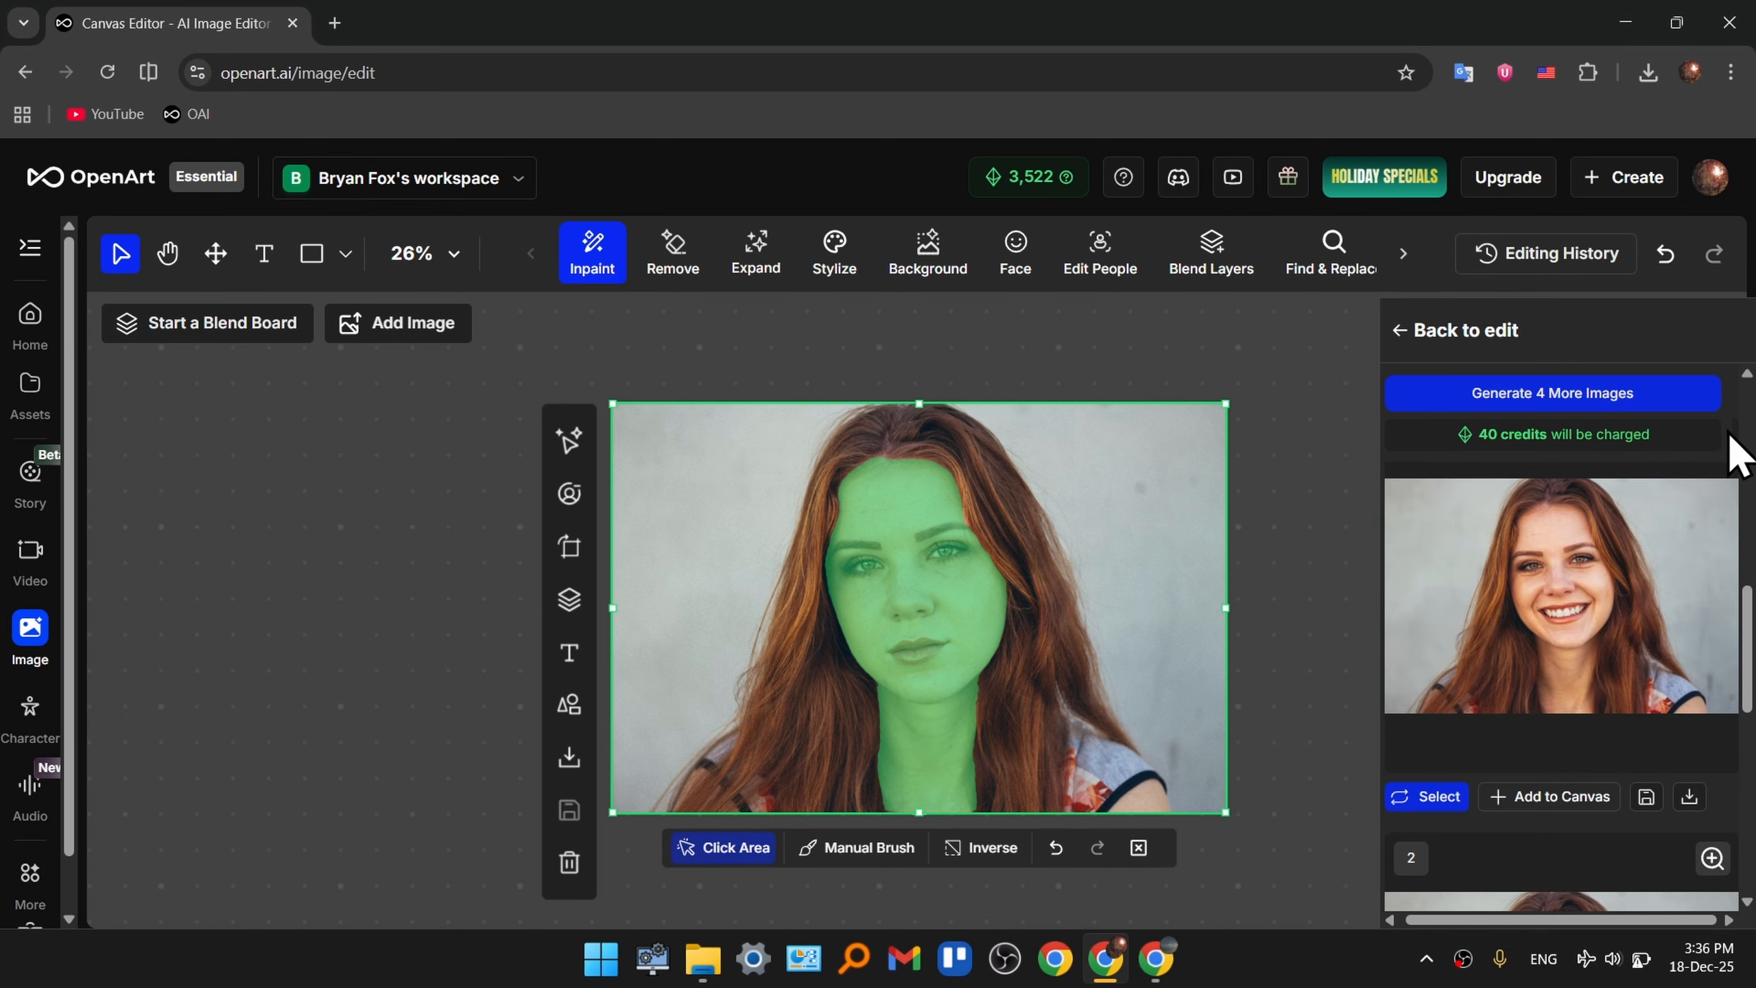
Step: Download generated image 5 to the Desktop as a WEBP file under its suggested name
scroll(1743, 751, down, 5)
drag(1738, 758, 1748, 478)
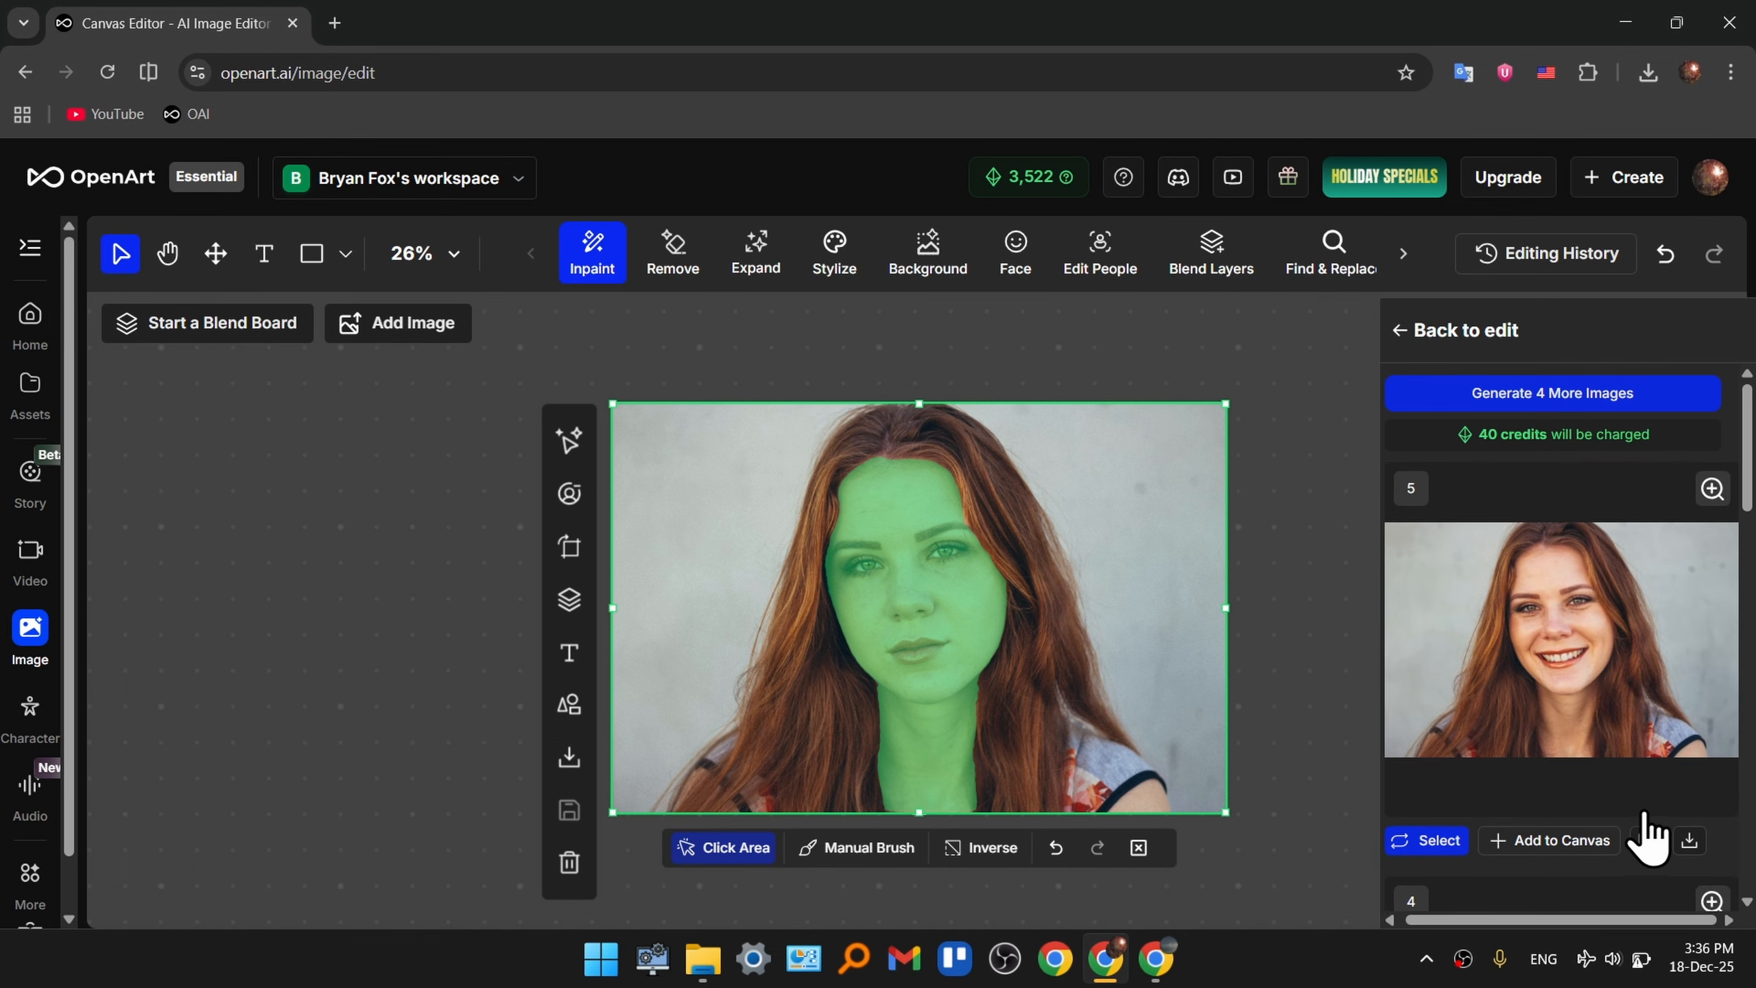
click(1689, 842)
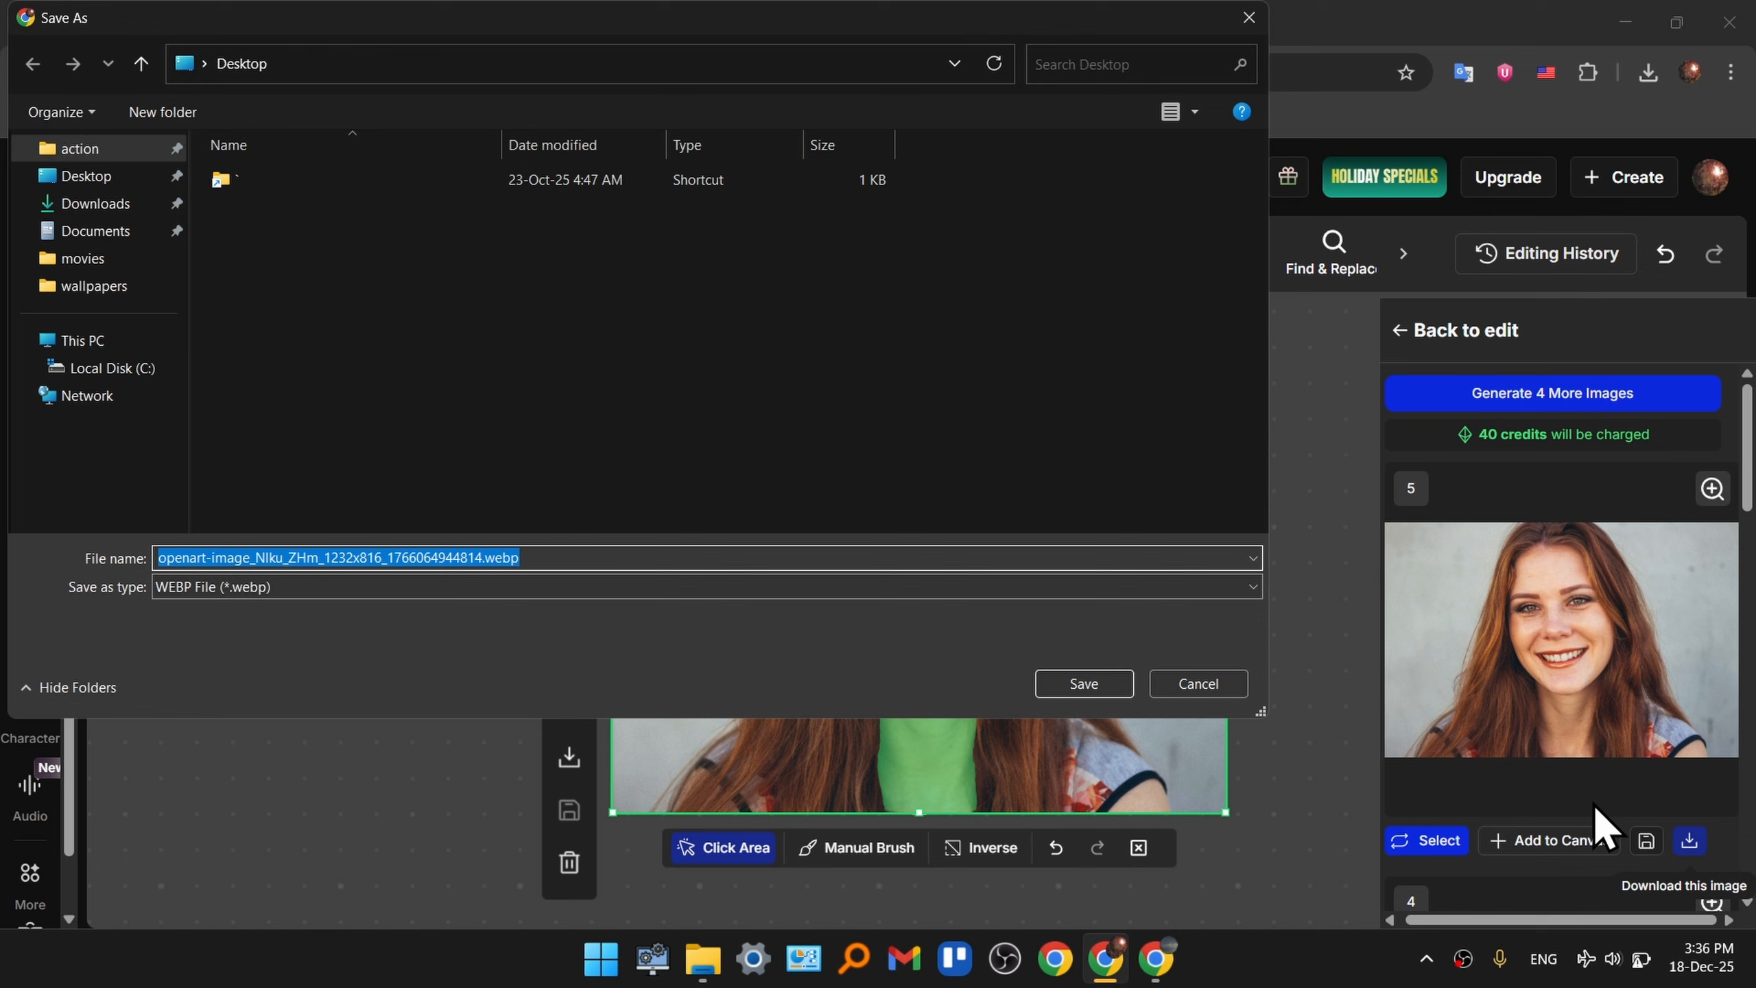
click(1084, 683)
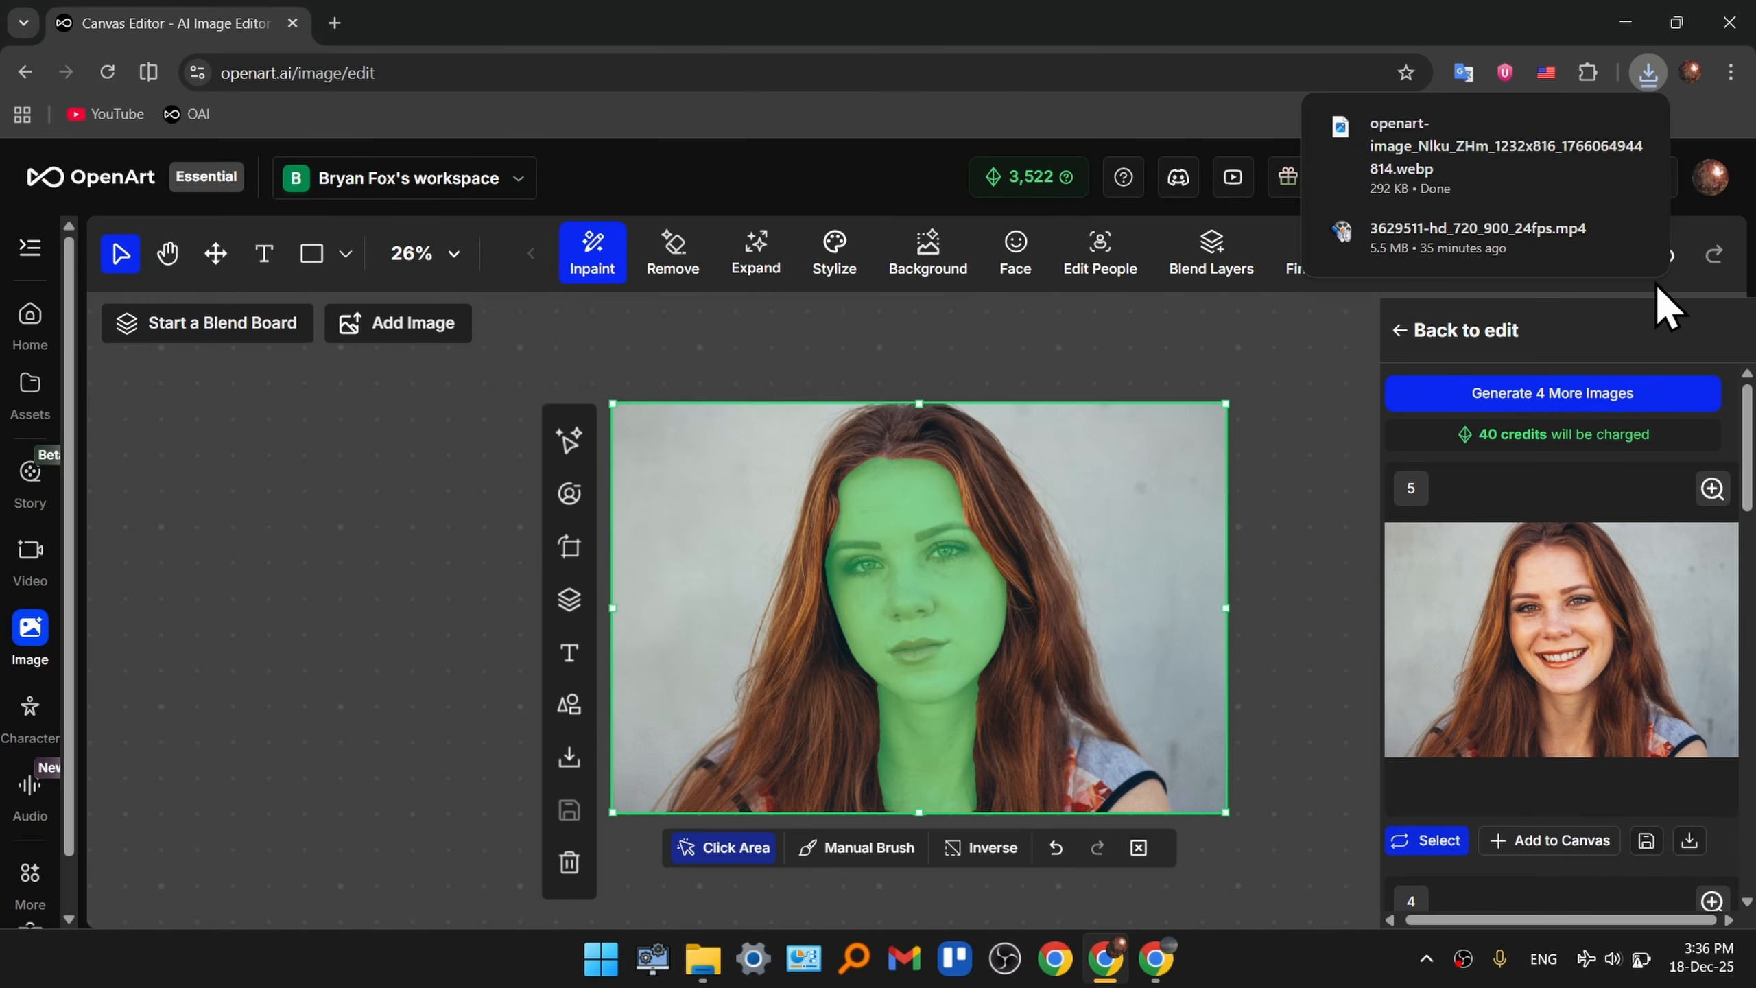
Step: Open the downloaded WEBP image in Photos and inspect the smiling face in a maximized window
click(1514, 184)
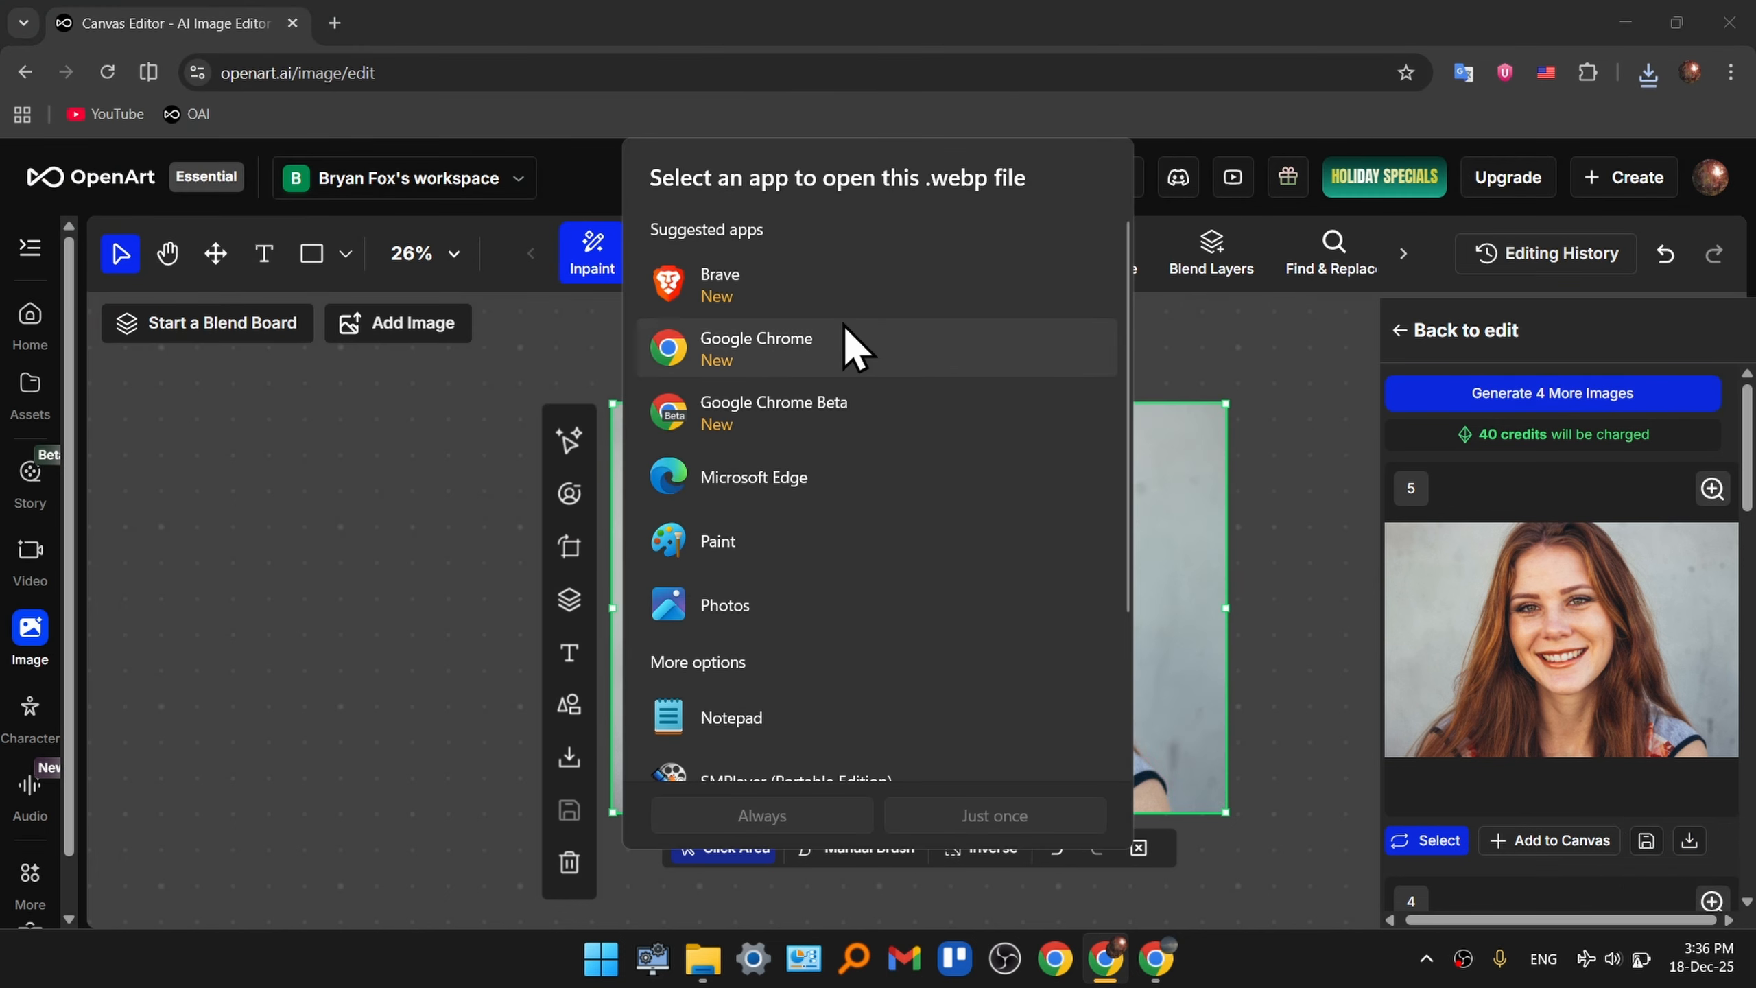
key(Escape)
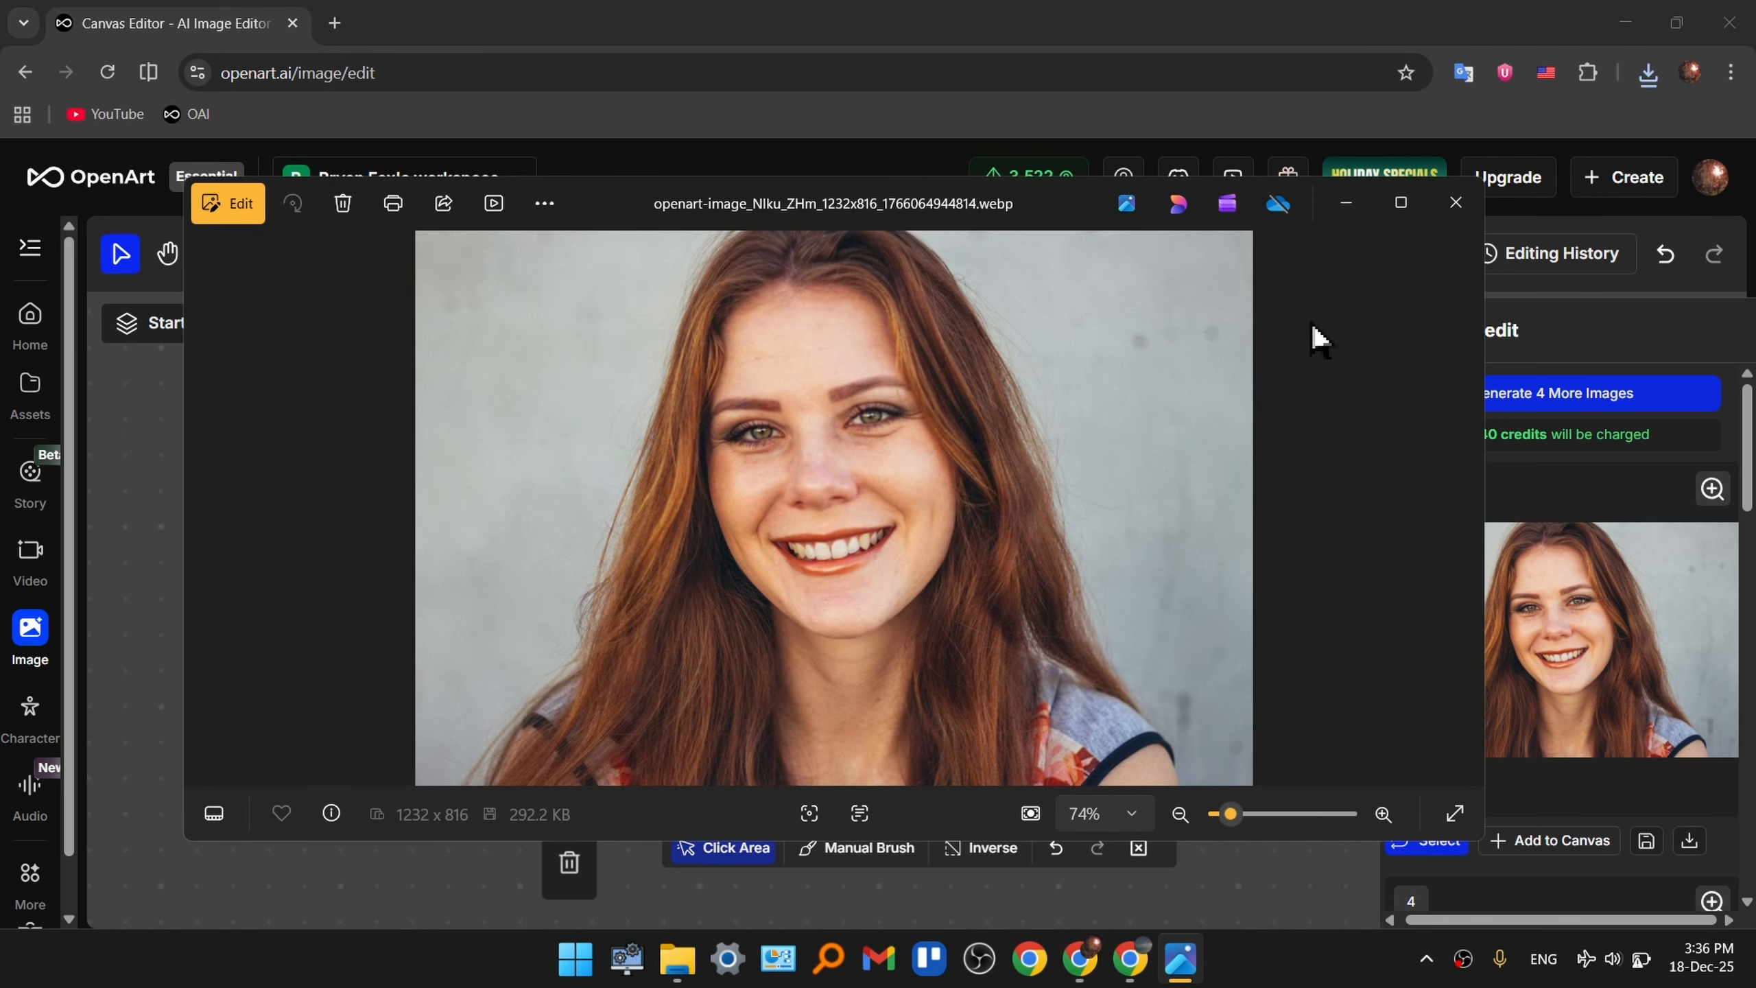
click(1390, 211)
scroll(894, 538, up, 2)
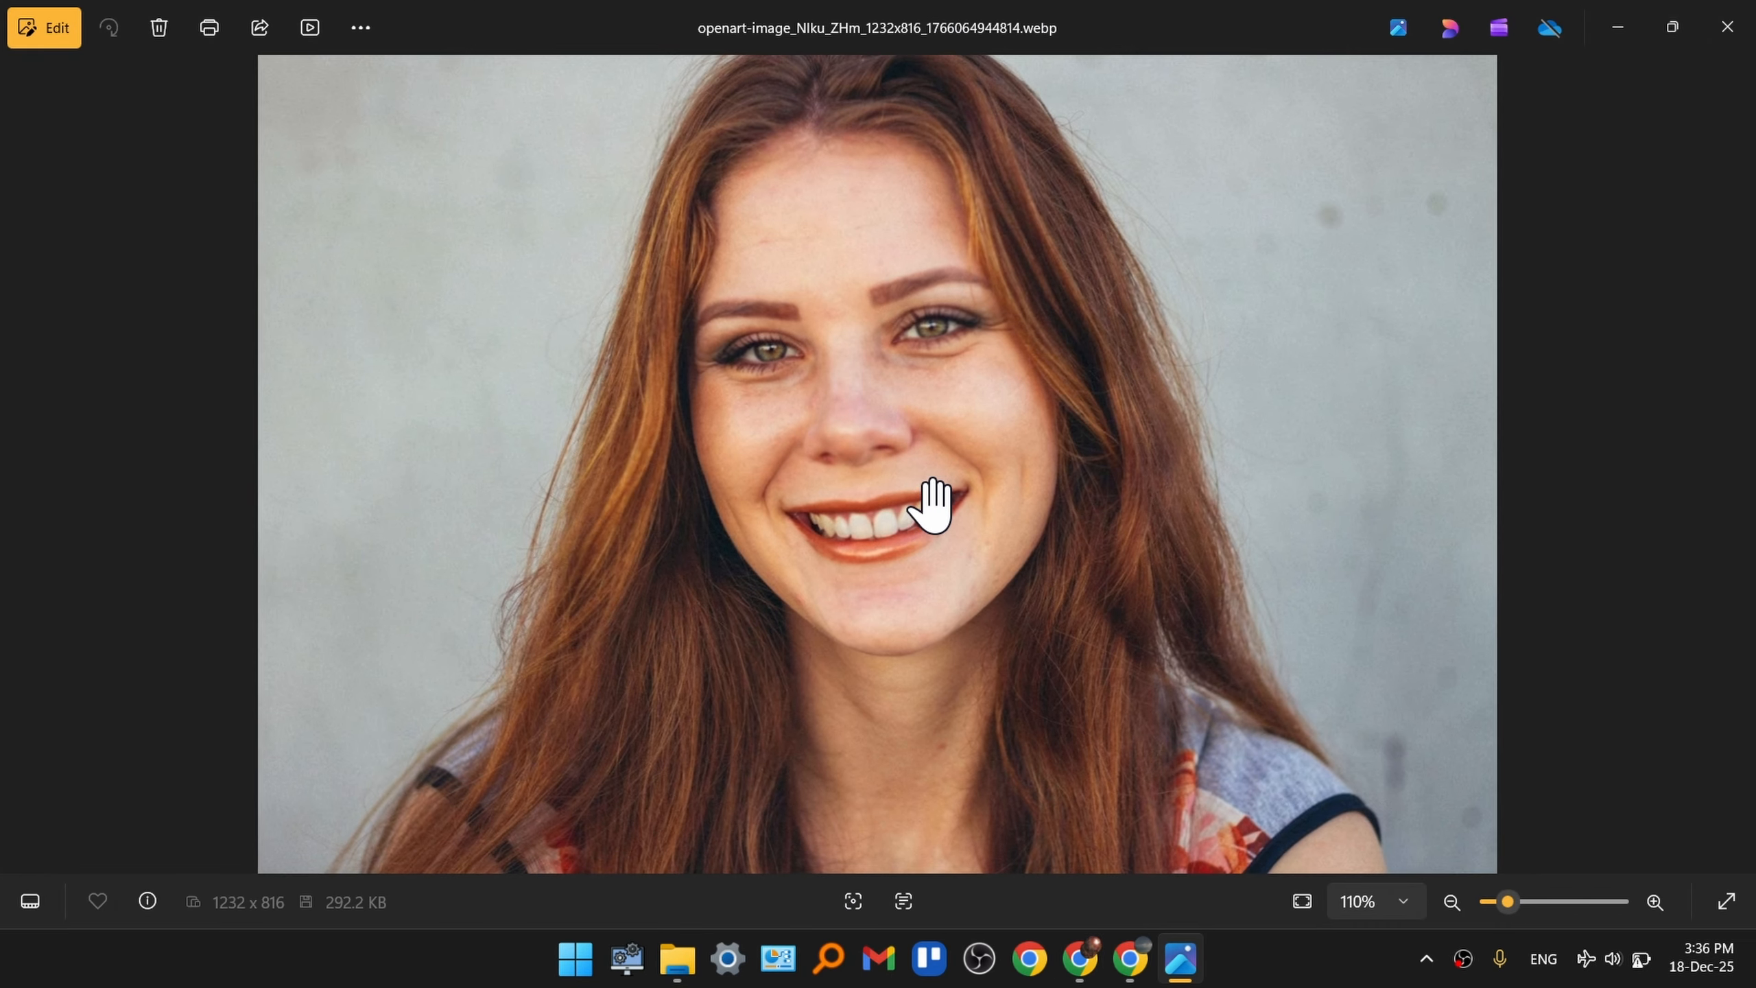